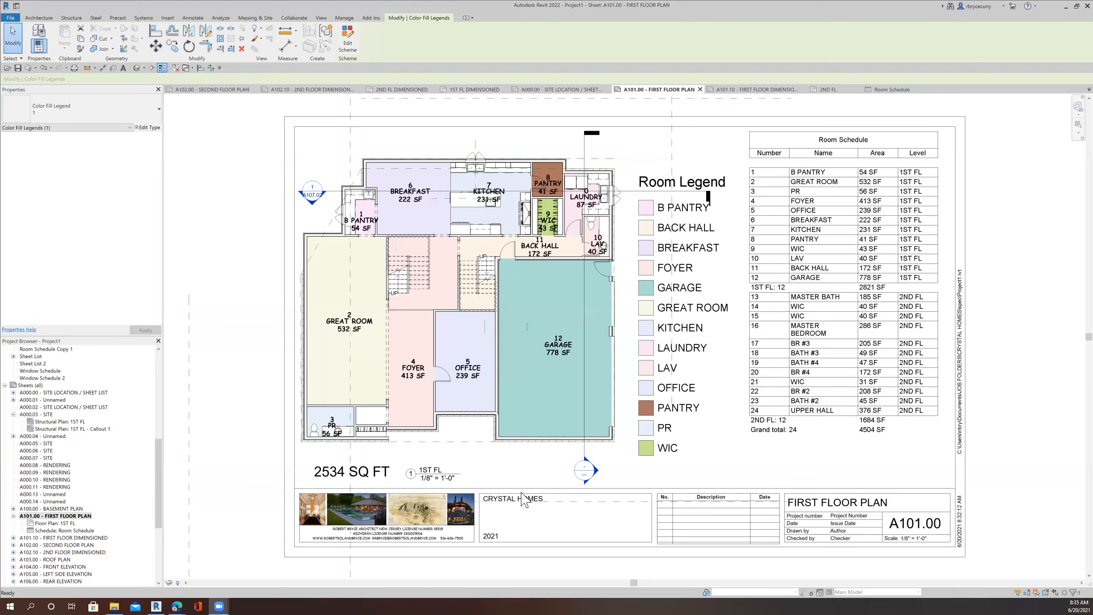
# Step: Load the B 11 x 17 Horizontal title block family from the English-Imperial library's Titleblocks folder
pyautogui.scroll(2, 523, 500)
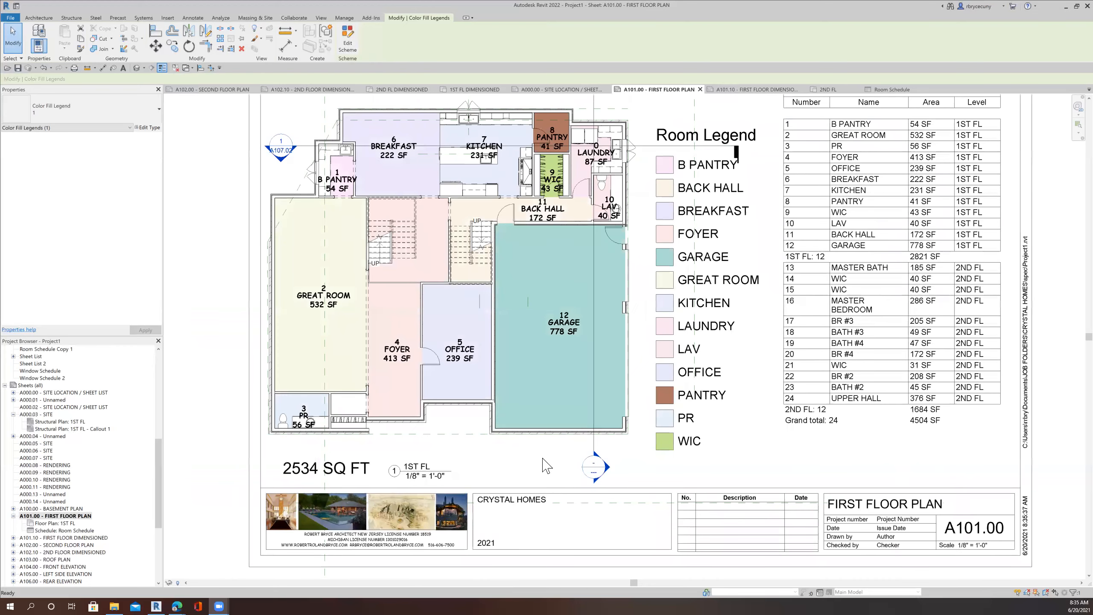
pyautogui.scroll(-3, 452, 500)
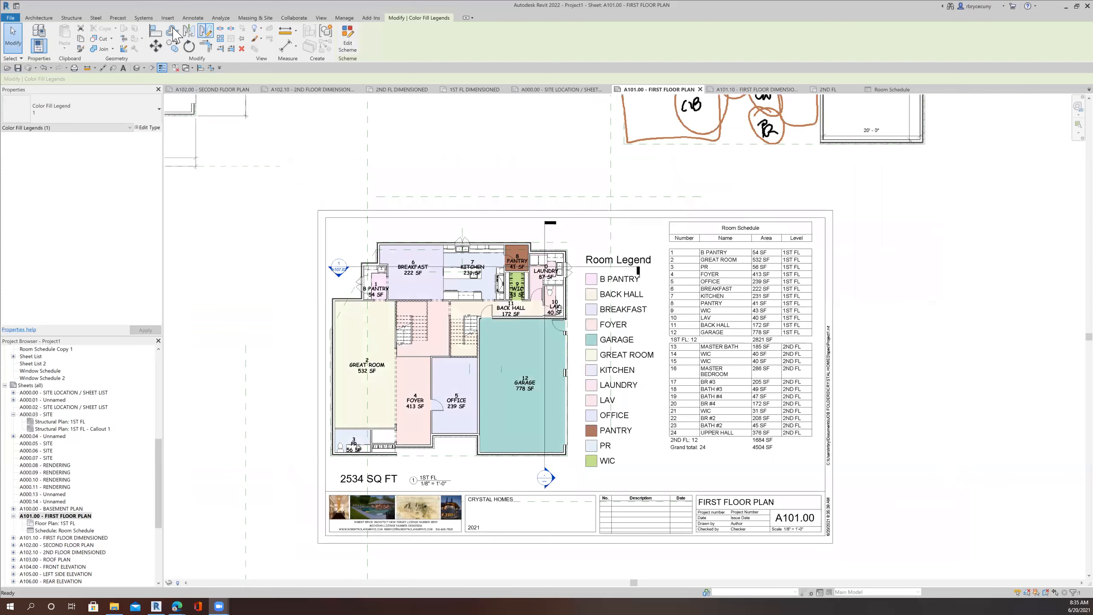
pyautogui.click(169, 17)
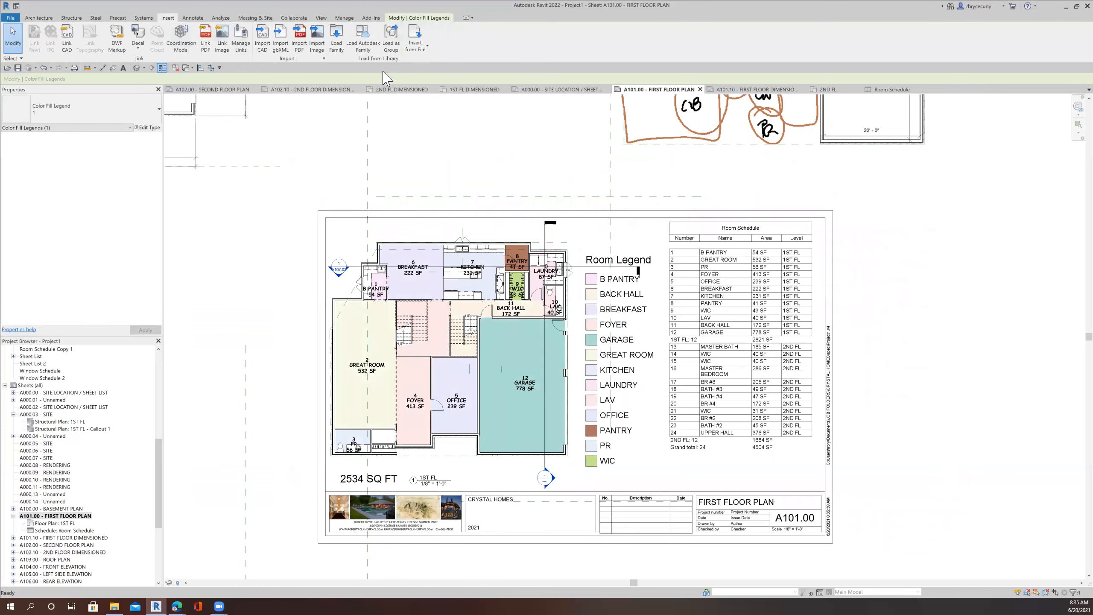
pyautogui.click(338, 44)
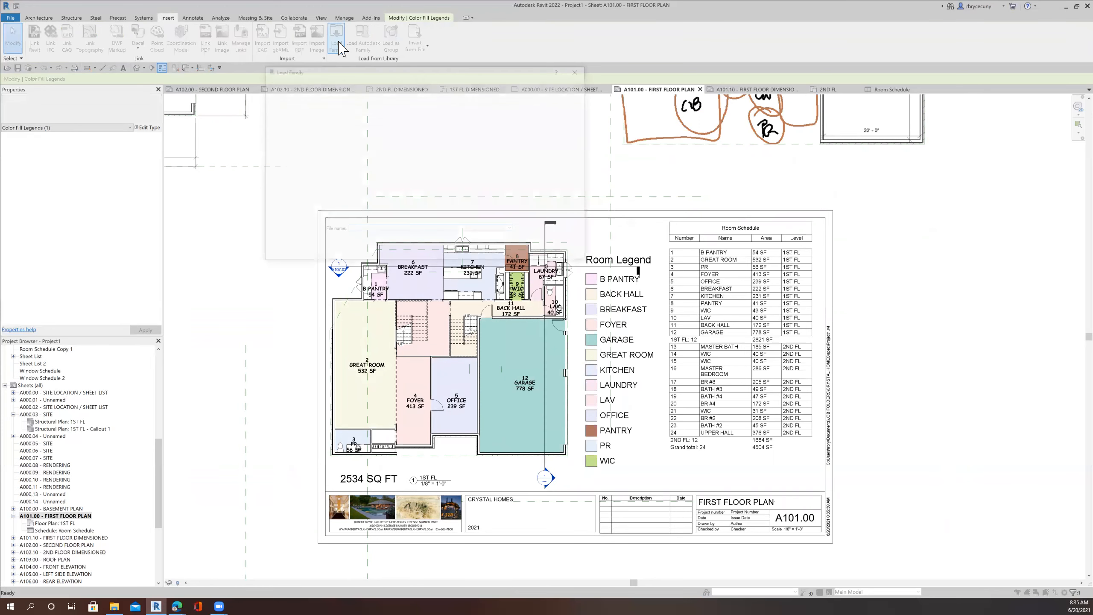
pyautogui.click(366, 81)
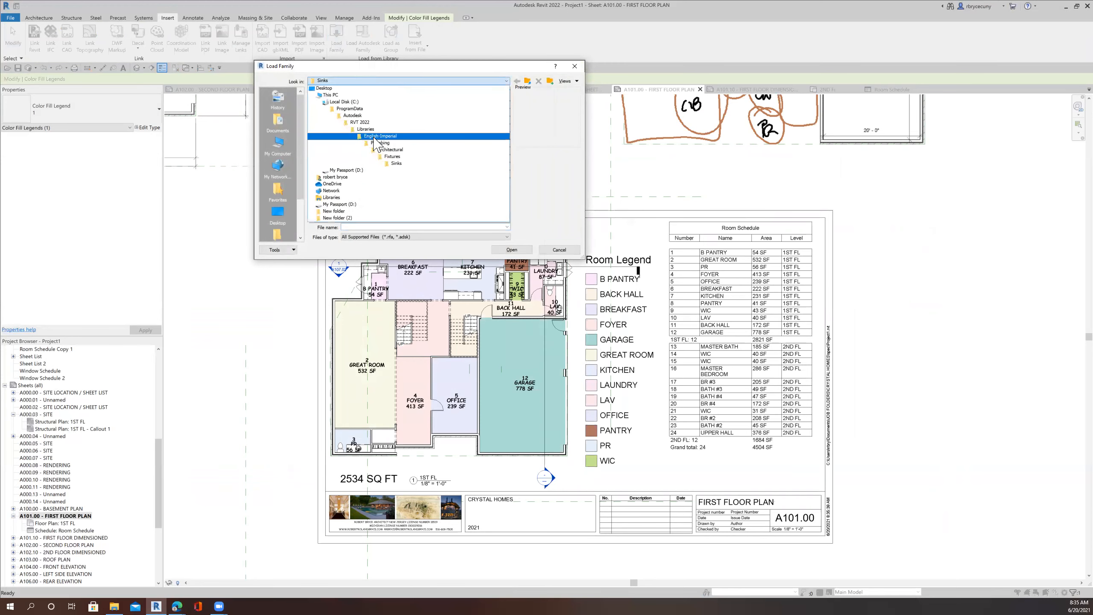
pyautogui.click(374, 138)
pyautogui.scroll(-9, 374, 144)
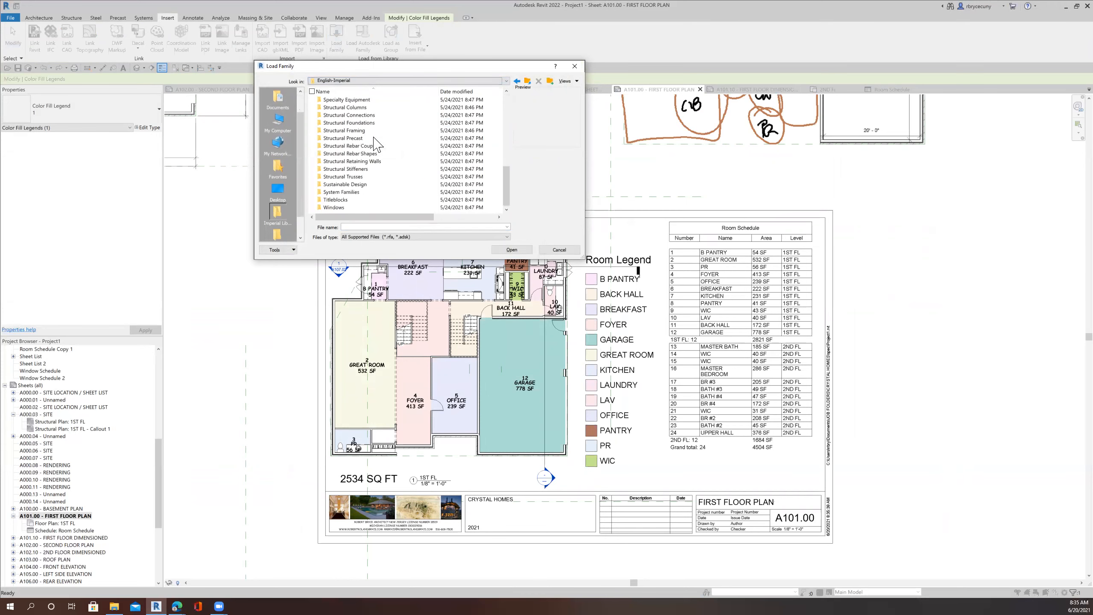
pyautogui.doubleClick(346, 200)
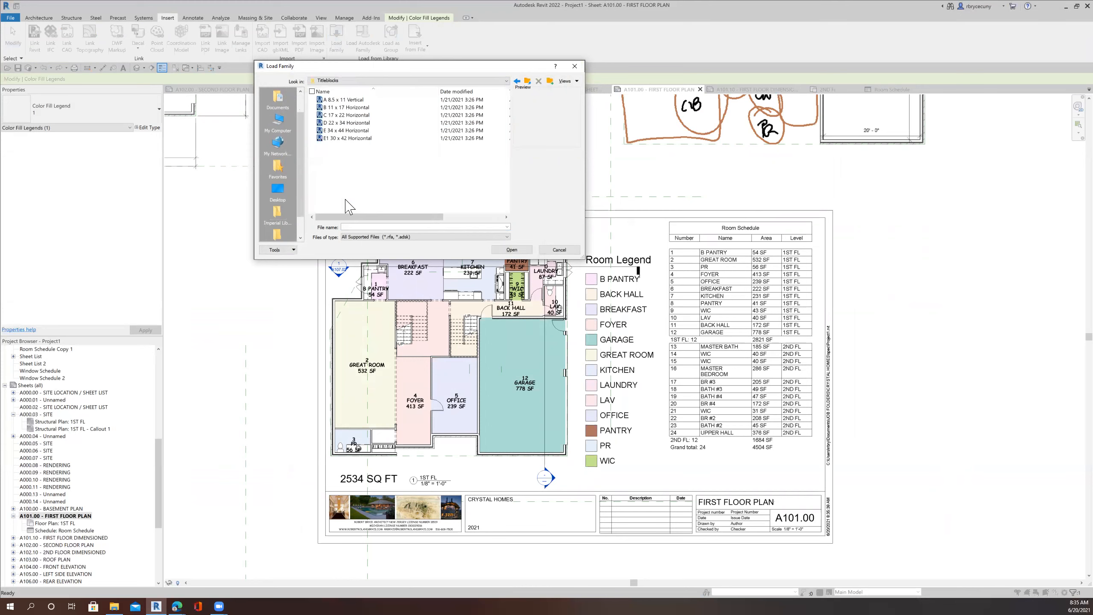
pyautogui.click(336, 108)
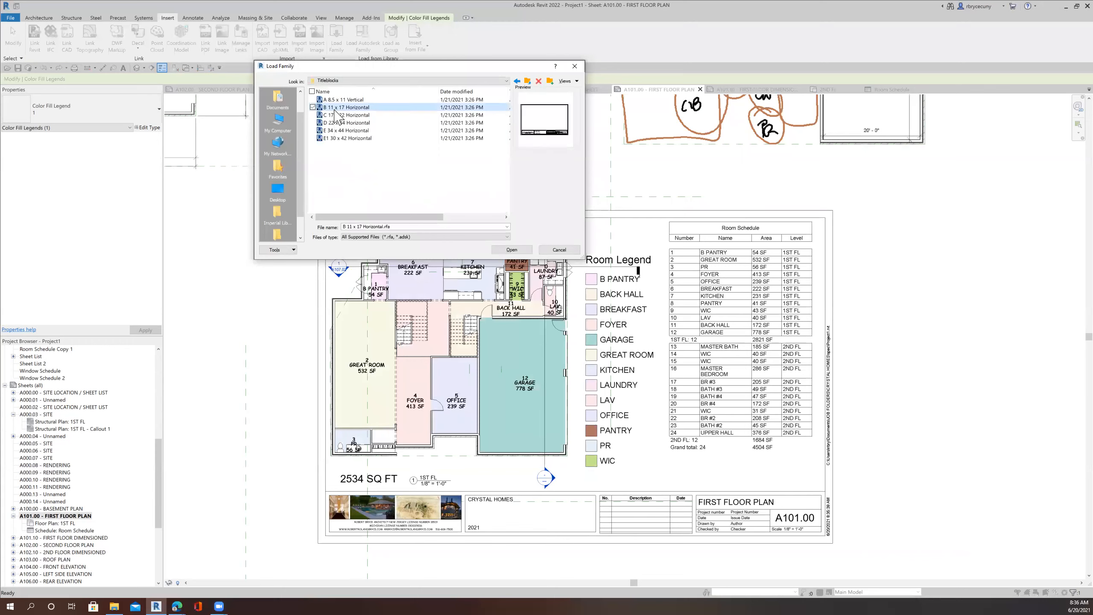
pyautogui.click(512, 250)
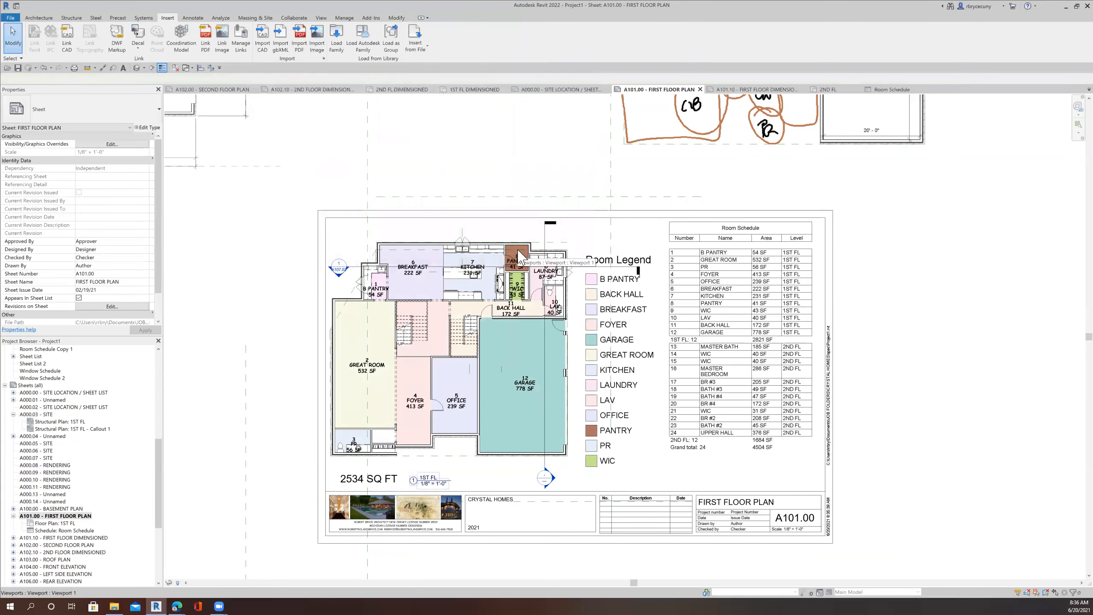
# Step: Change the First Floor Plan sheet's title block to the B 11 x 17 Horizontal type
pyautogui.click(638, 215)
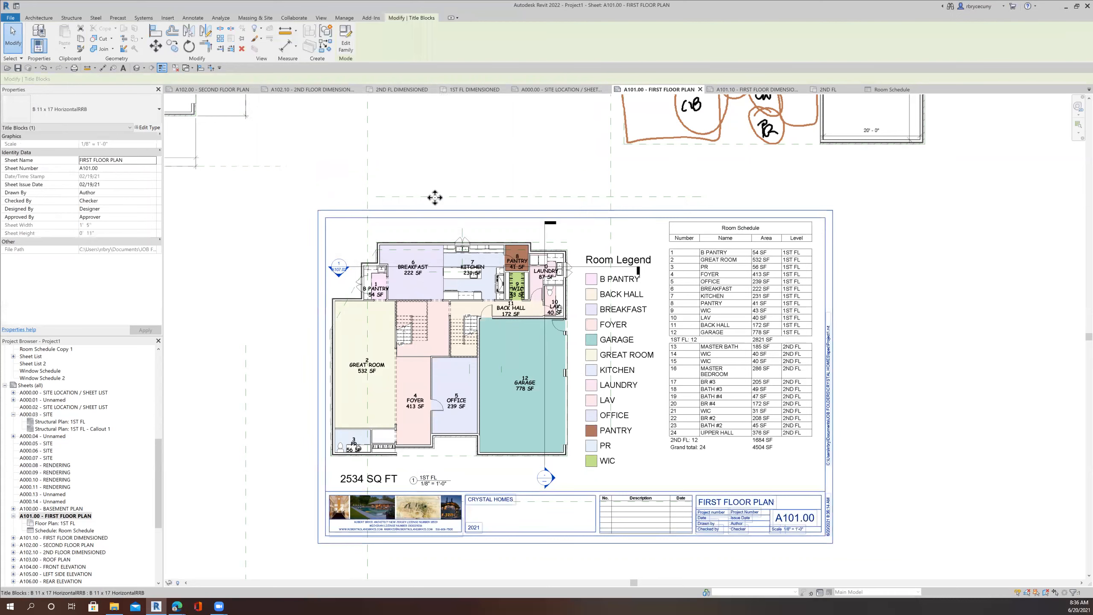
pyautogui.click(98, 117)
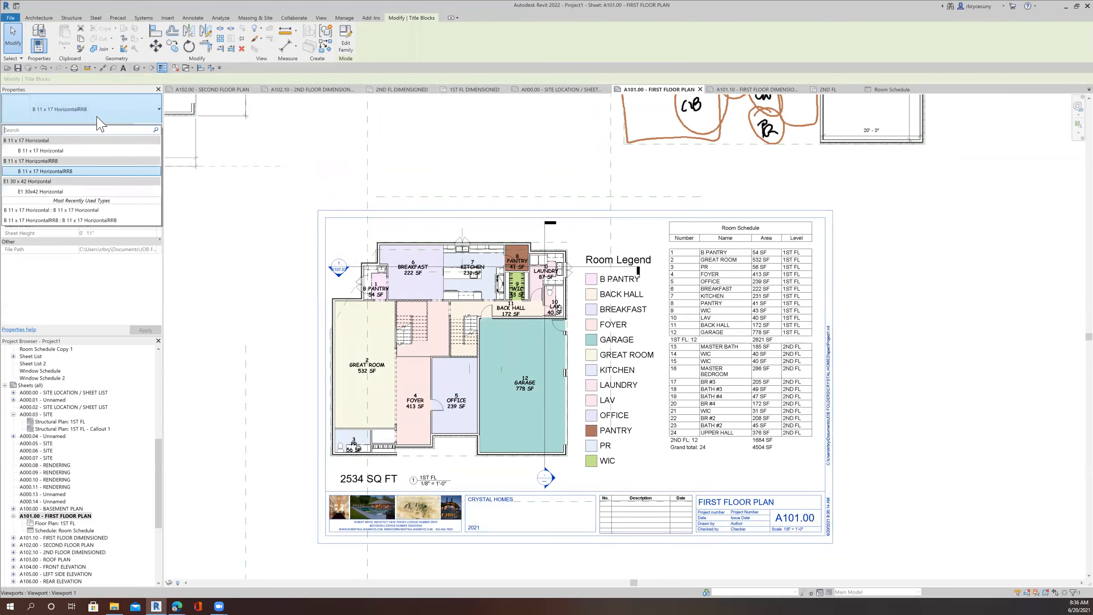
pyautogui.click(46, 151)
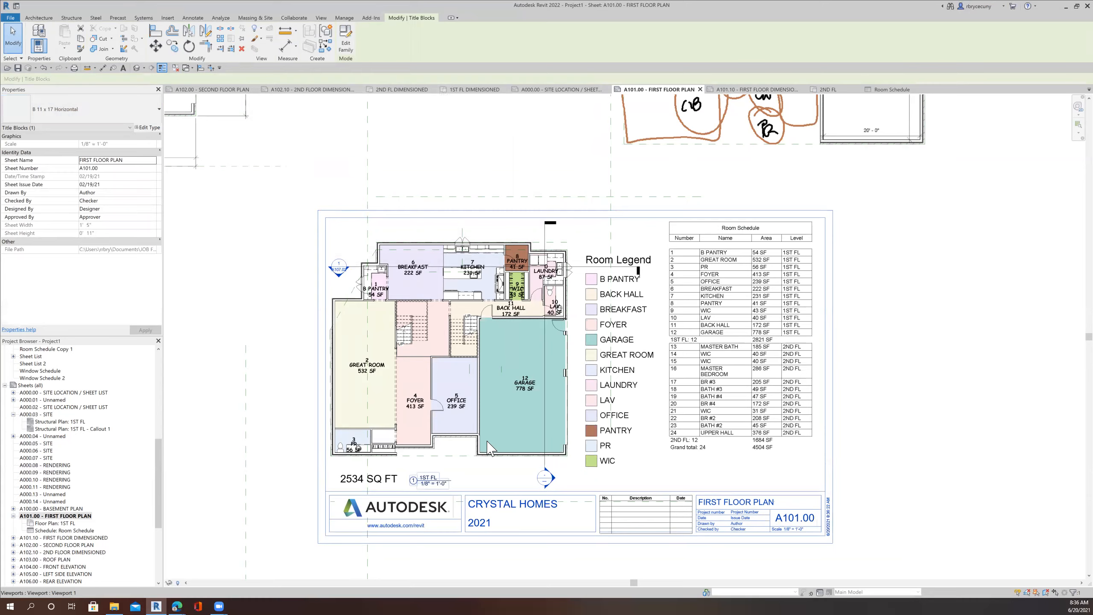
pyautogui.scroll(-3, 585, 363)
pyautogui.moveTo(584, 363); pyautogui.dragTo(591, 349, button='middle')
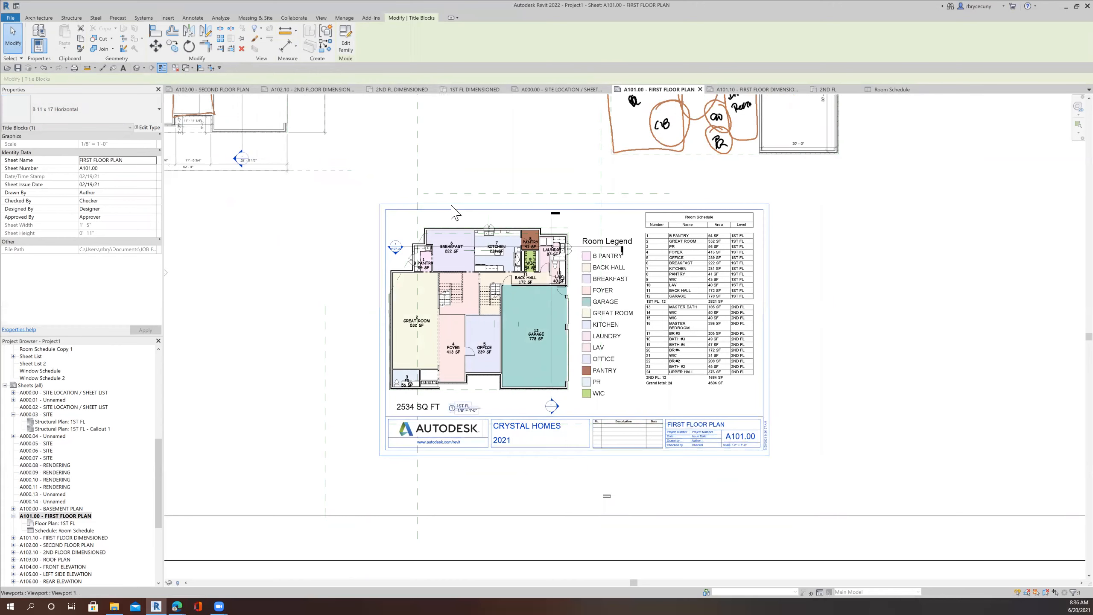
# Step: Edit the title block family to delete the web address below the Autodesk logo, and load it into the project, overwriting the existing version
pyautogui.click(345, 37)
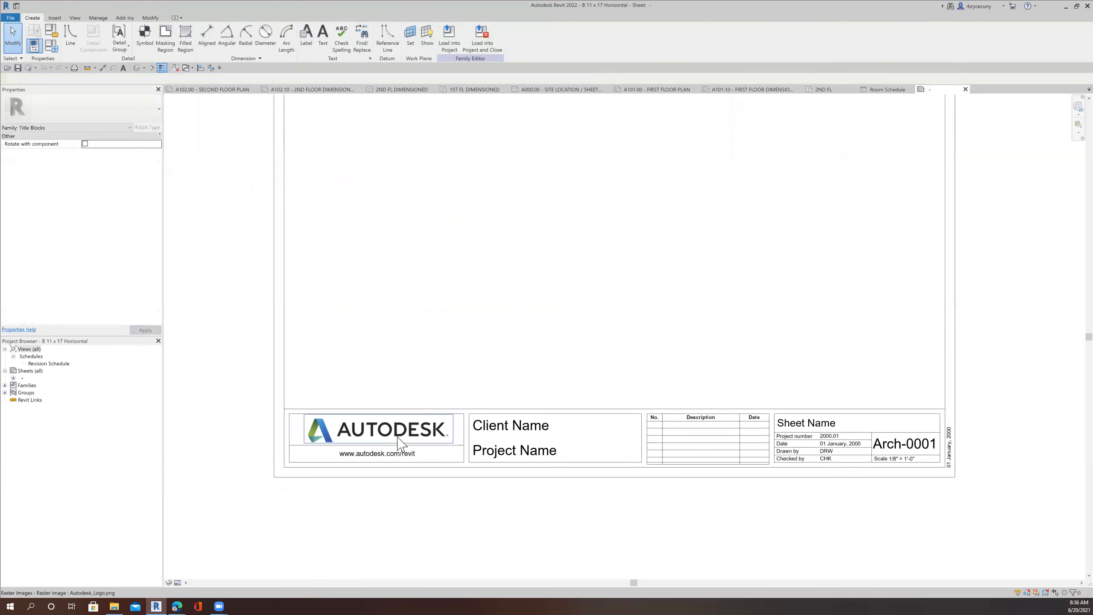
pyautogui.scroll(1, 397, 439)
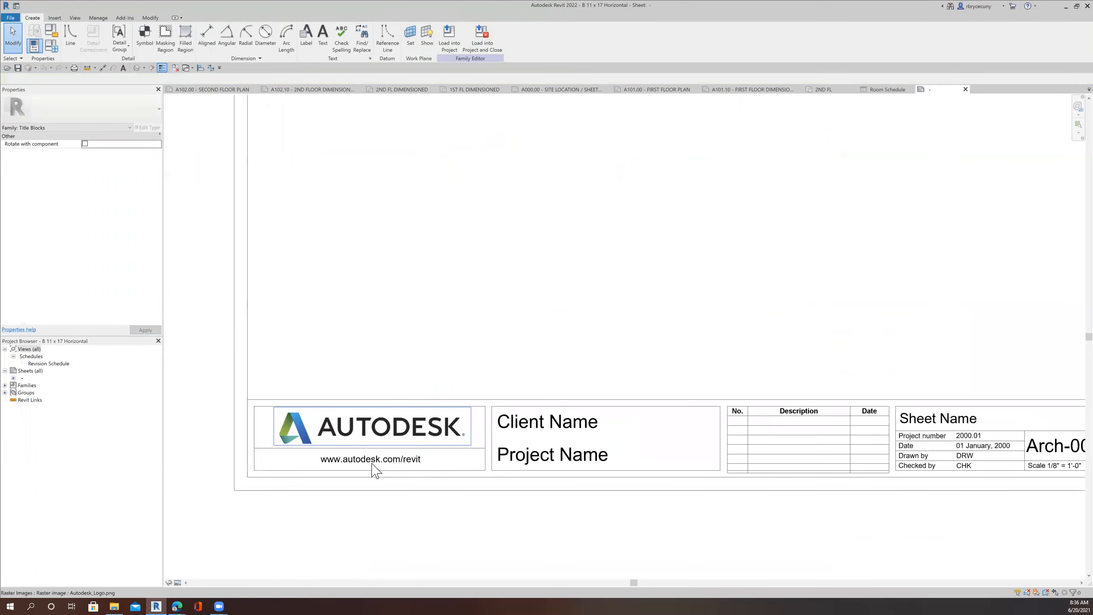
pyautogui.scroll(-1, 382, 443)
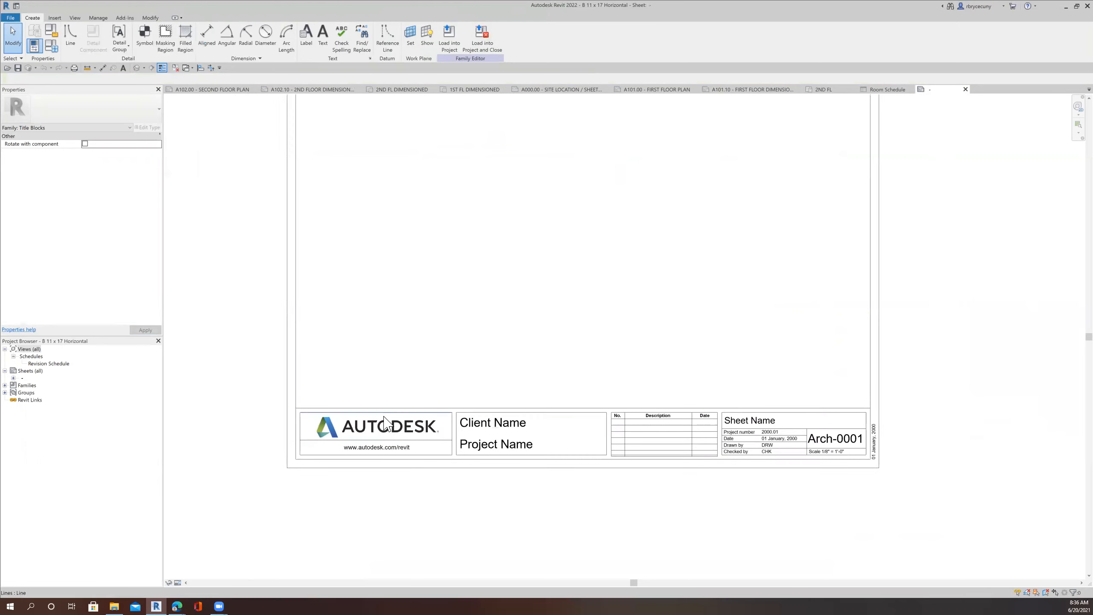
pyautogui.scroll(1, 373, 456)
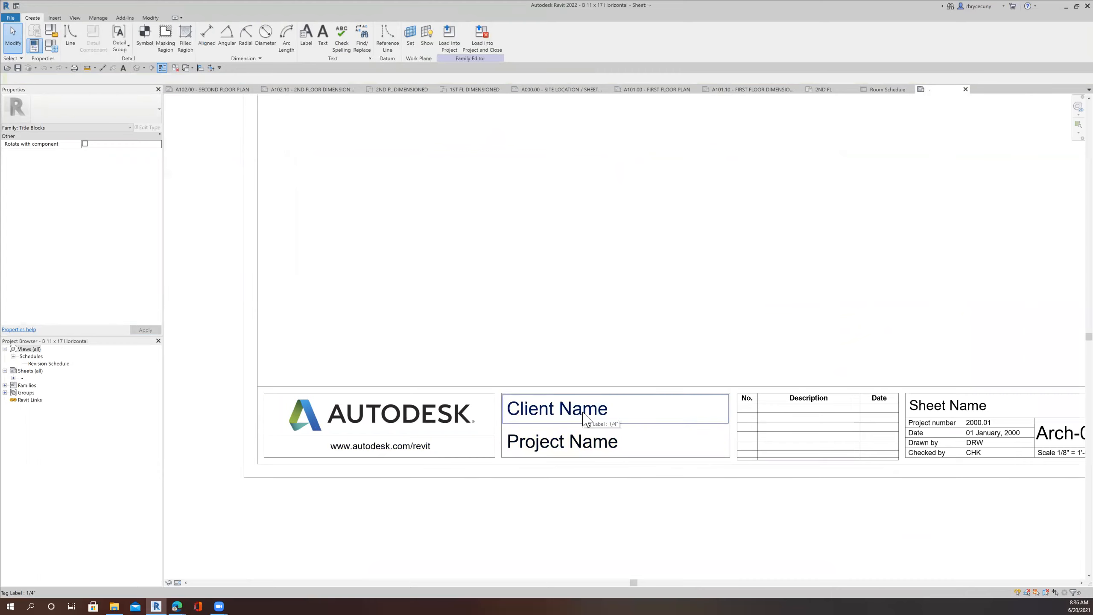
pyautogui.scroll(-1, 587, 419)
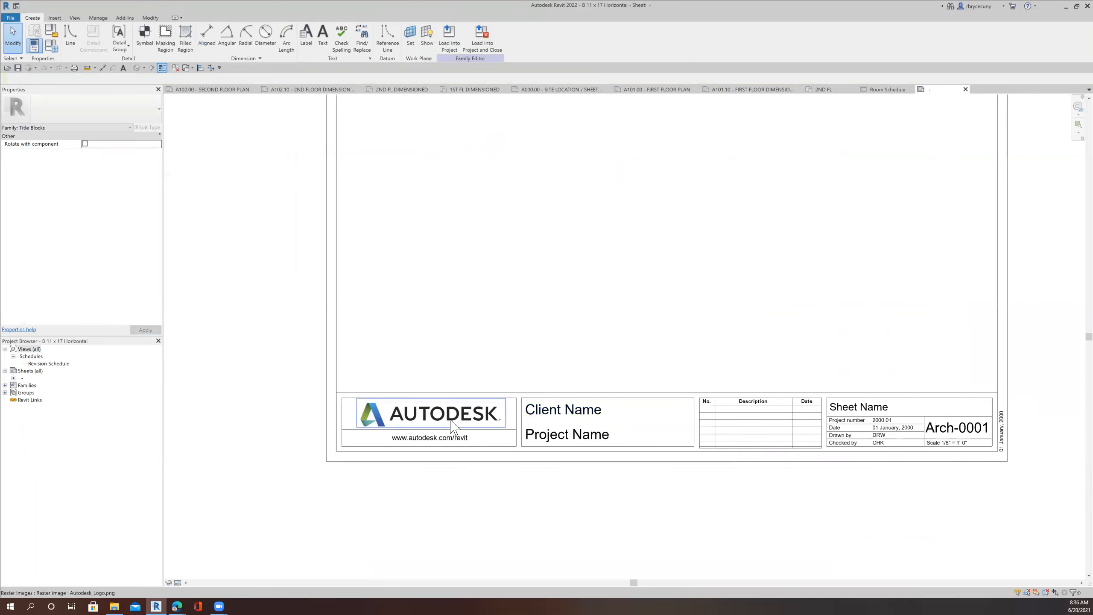
pyautogui.click(419, 447)
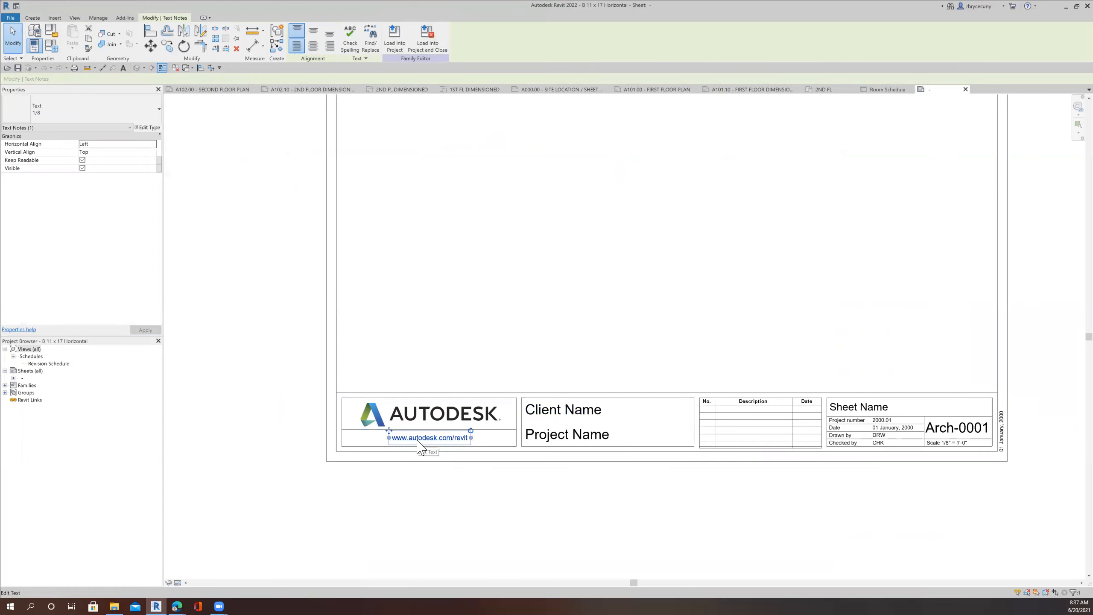
pyautogui.click(482, 448)
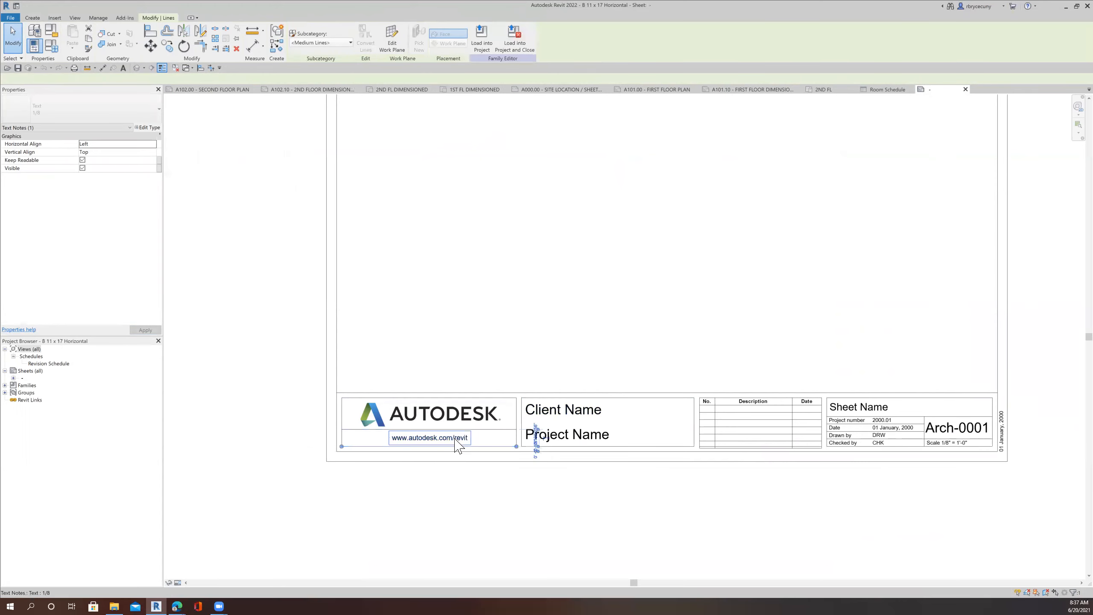
pyautogui.click(457, 446)
pyautogui.press('Delete')
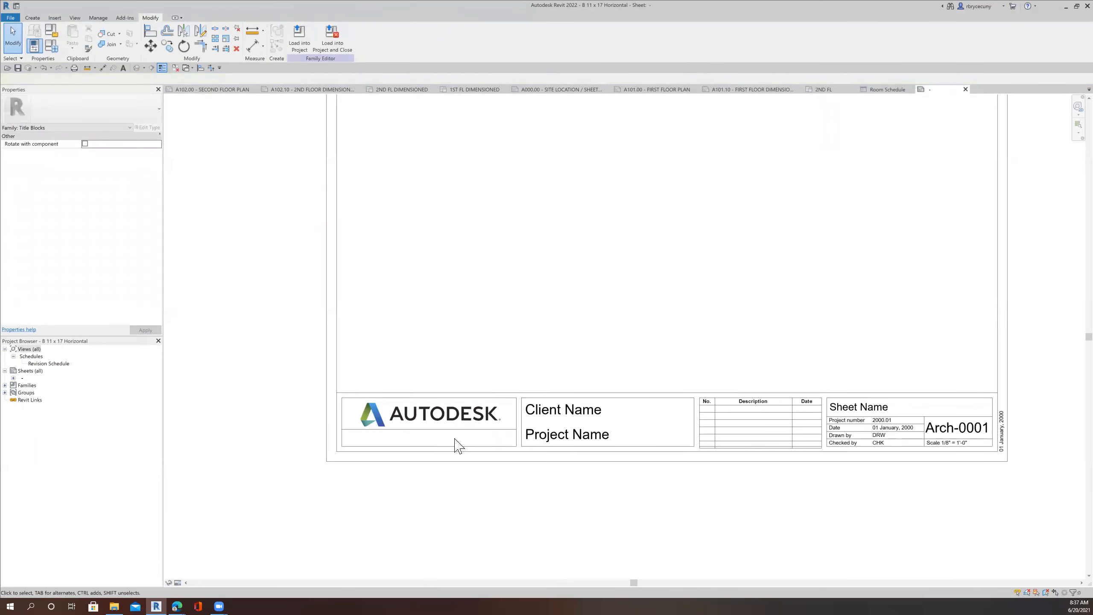
pyautogui.click(299, 38)
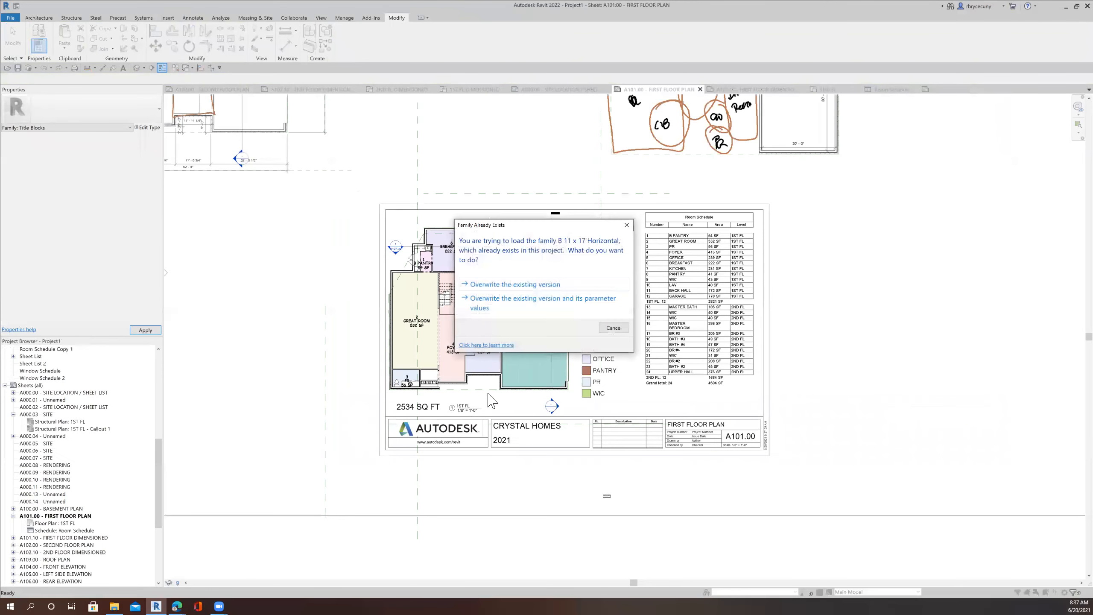
pyautogui.click(495, 283)
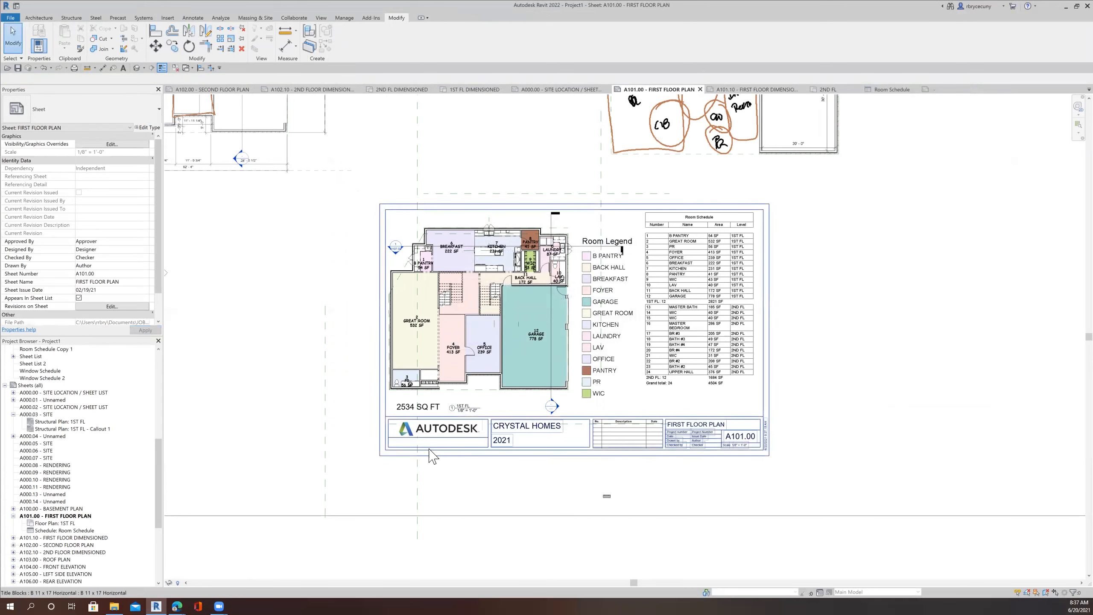
# Step: Switch the First Floor Plan sheet's title block to the B 11 x 17 HorizontalRRB type and inspect its images and contact text
pyautogui.click(432, 453)
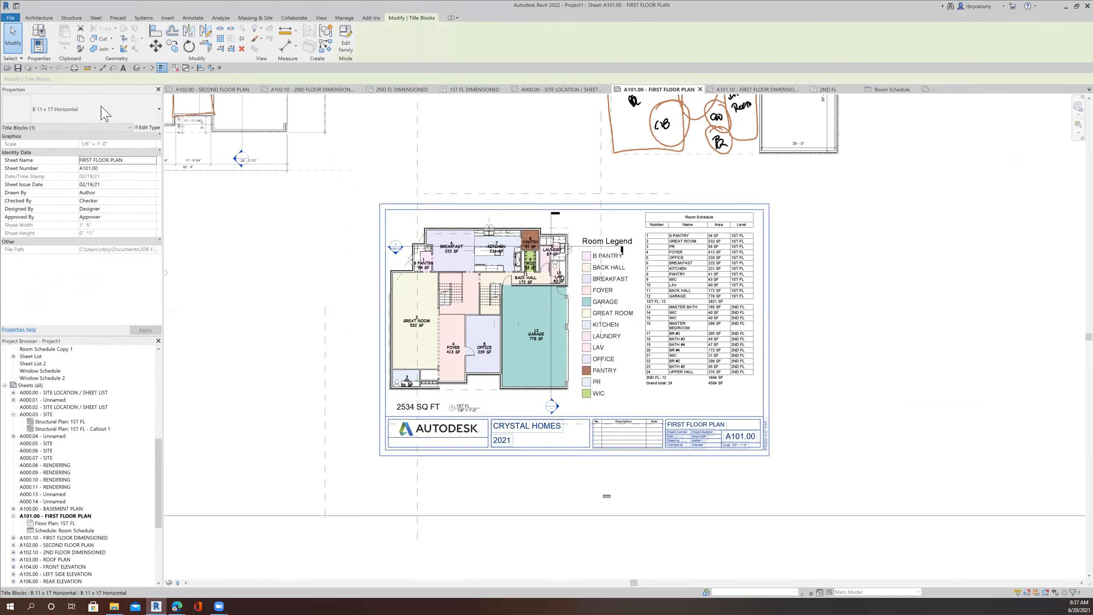
pyautogui.click(81, 109)
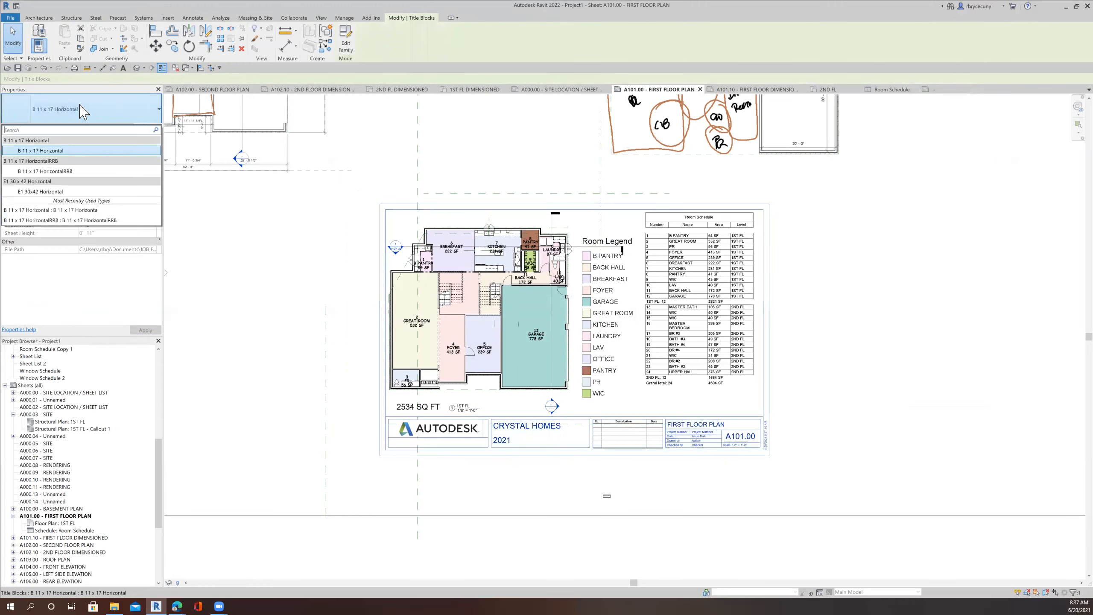
pyautogui.click(79, 172)
pyautogui.scroll(3, 464, 442)
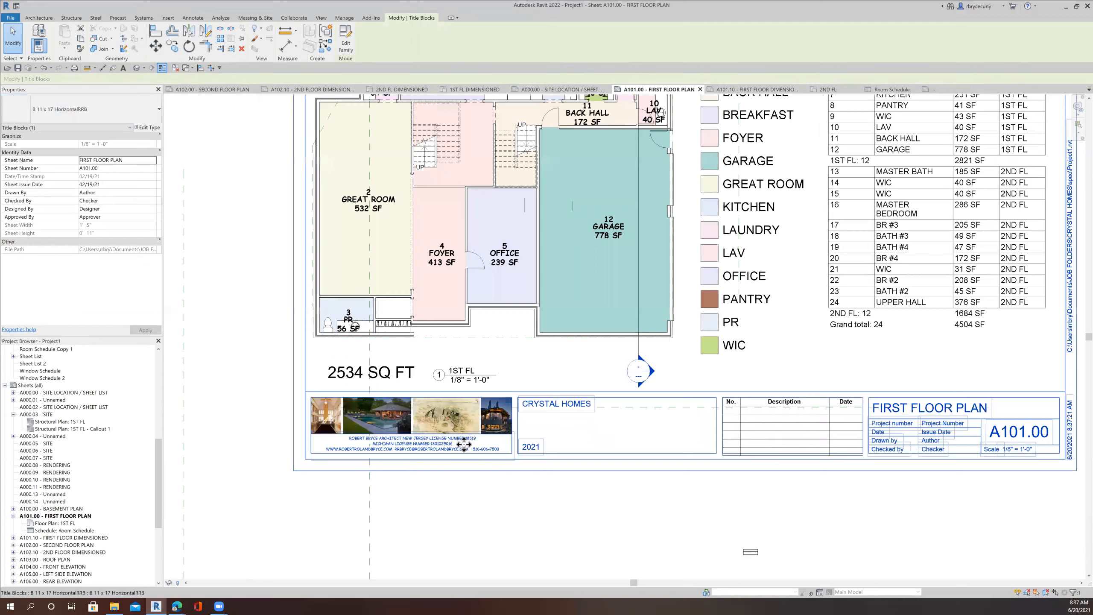
pyautogui.scroll(1, 464, 444)
pyautogui.scroll(2, 349, 446)
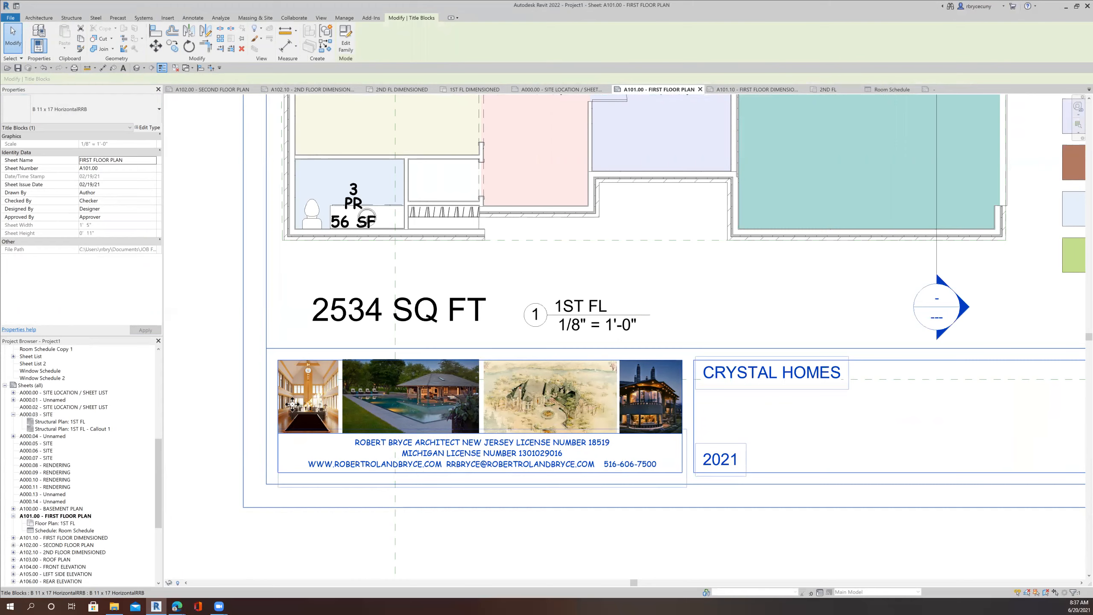
pyautogui.scroll(1, 516, 414)
# Step: Set the title block text below CRYSTAL HOMES to 4000 SQ FT
pyautogui.scroll(-5, 517, 414)
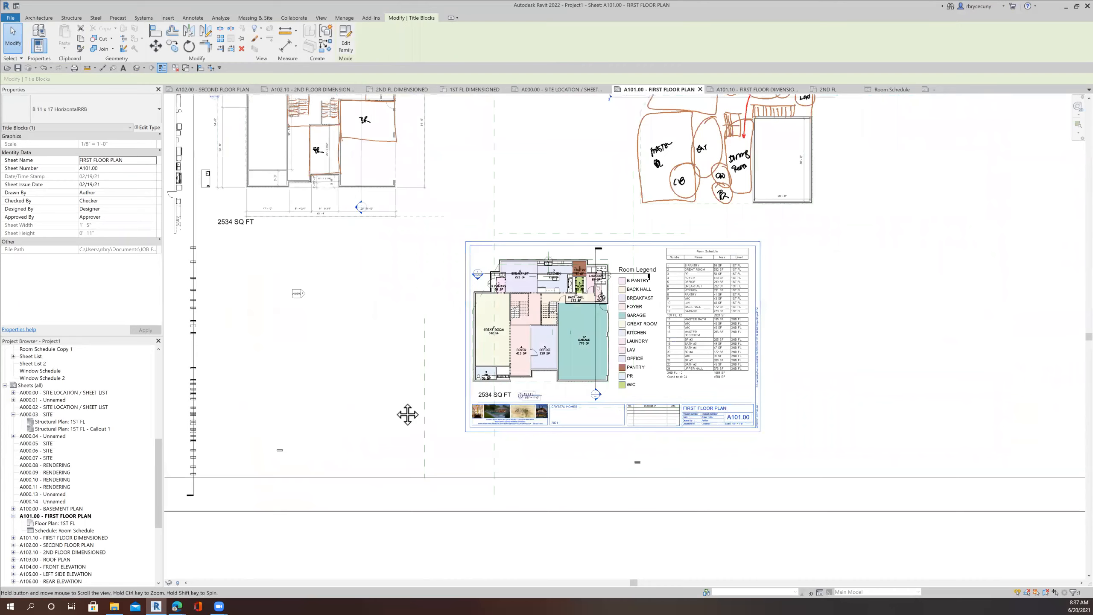
pyautogui.moveTo(407, 412); pyautogui.dragTo(329, 420, button='middle')
pyautogui.scroll(2, 443, 426)
pyautogui.scroll(3, 444, 431)
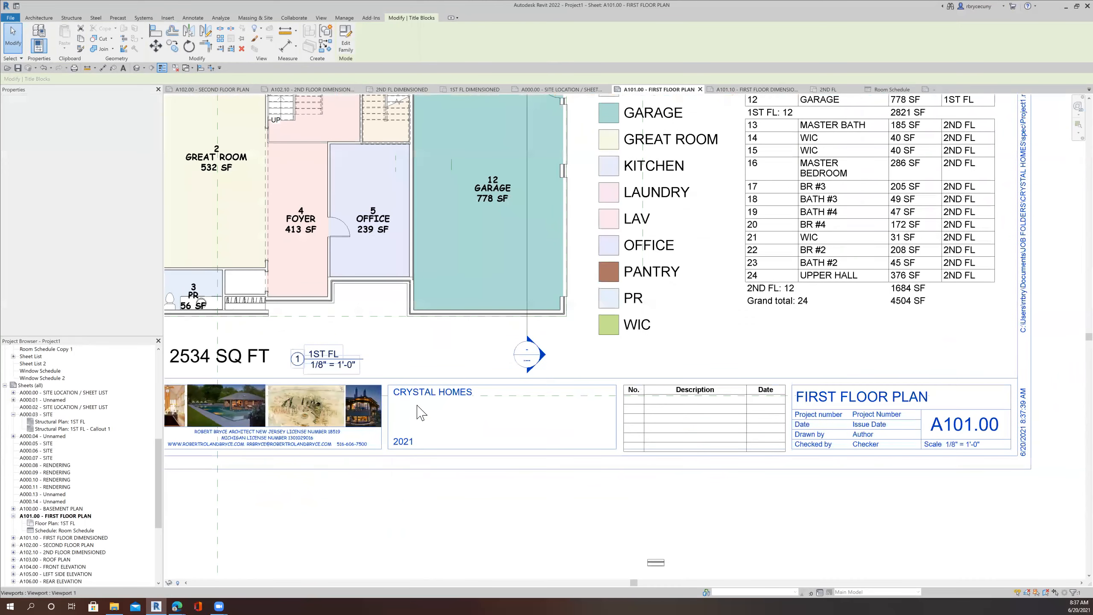
pyautogui.click(423, 445)
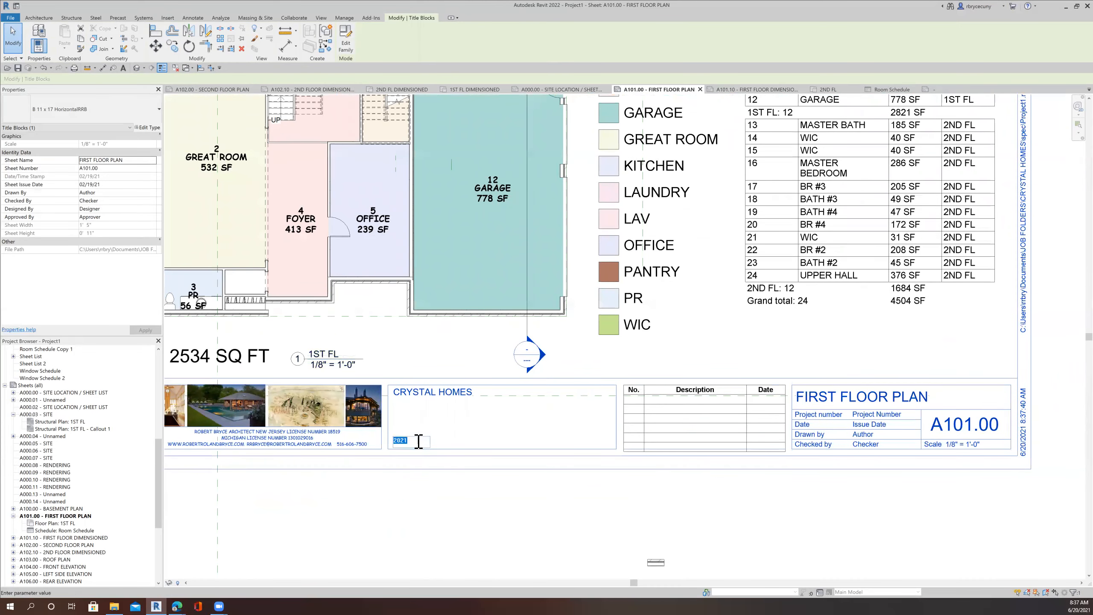
pyautogui.moveTo(403, 441); pyautogui.dragTo(384, 441)
pyautogui.write('4000 SQ FT')
pyautogui.click(432, 558)
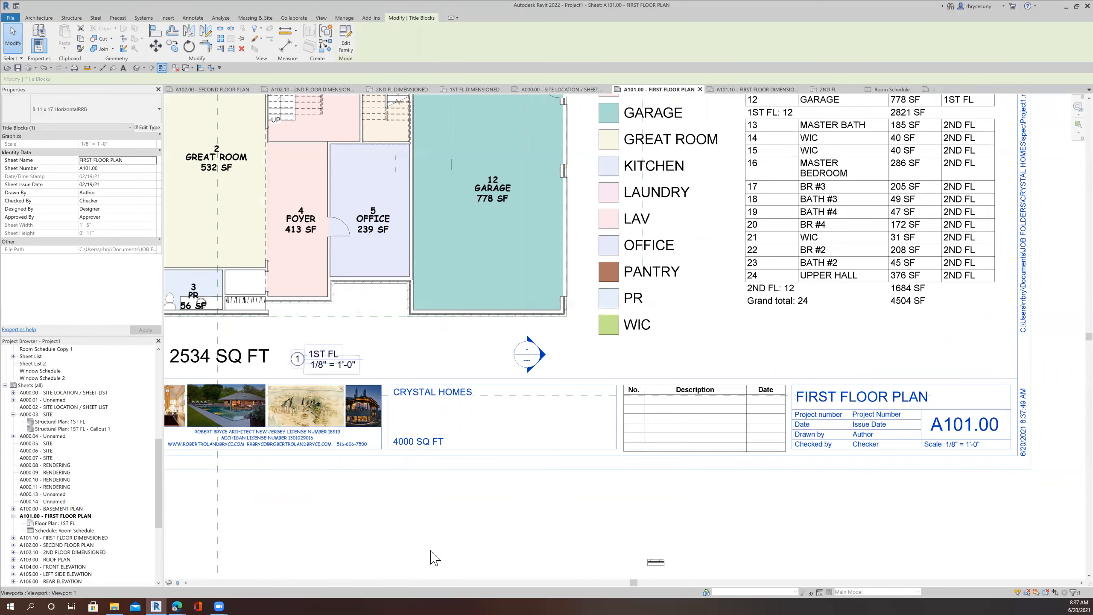
# Step: Open sheet A100.00 - BASEMENT PLAN and check the project text in its title block
pyautogui.scroll(-2, 467, 451)
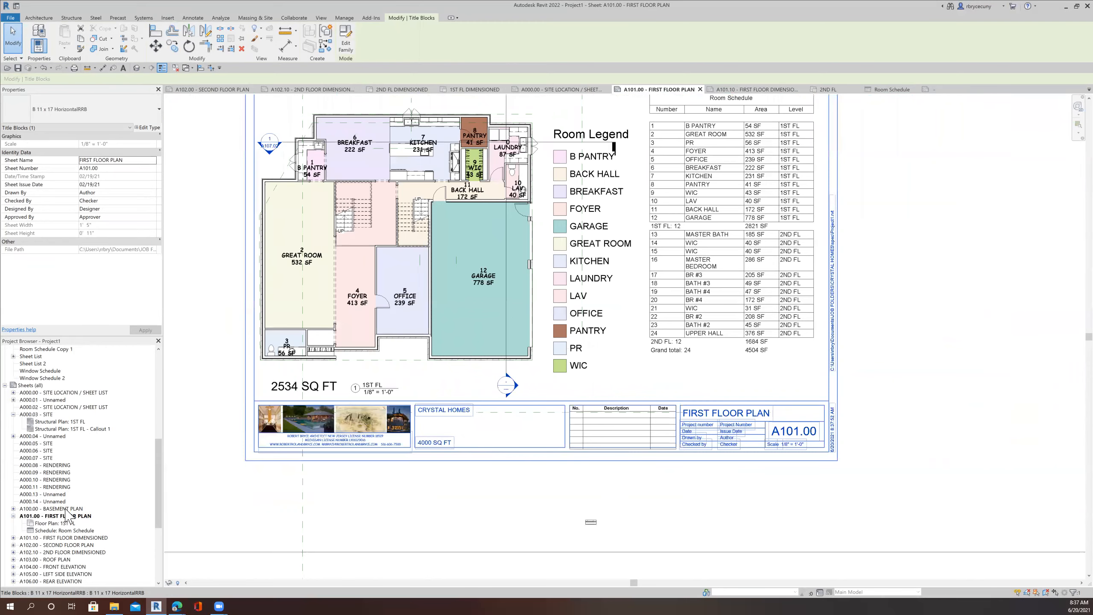
pyautogui.doubleClick(65, 509)
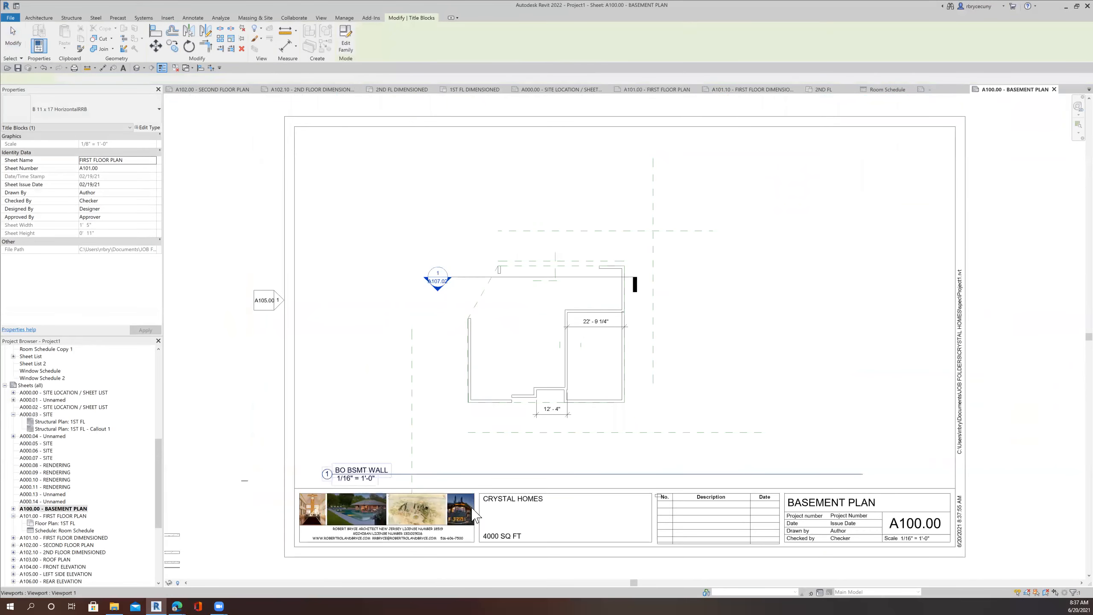
pyautogui.scroll(2, 529, 534)
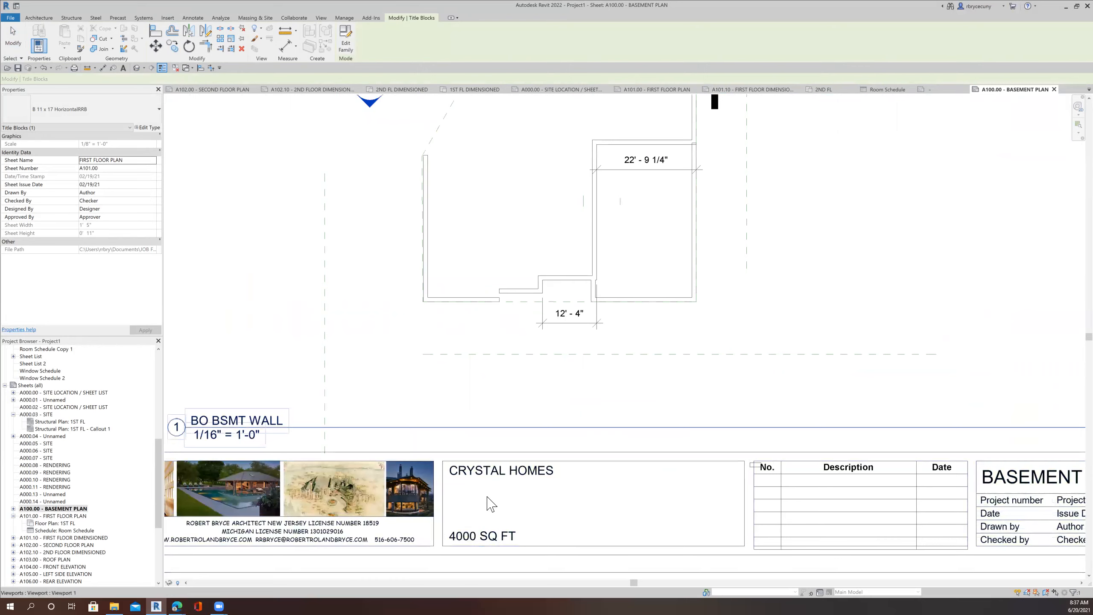
pyautogui.scroll(-2, 491, 504)
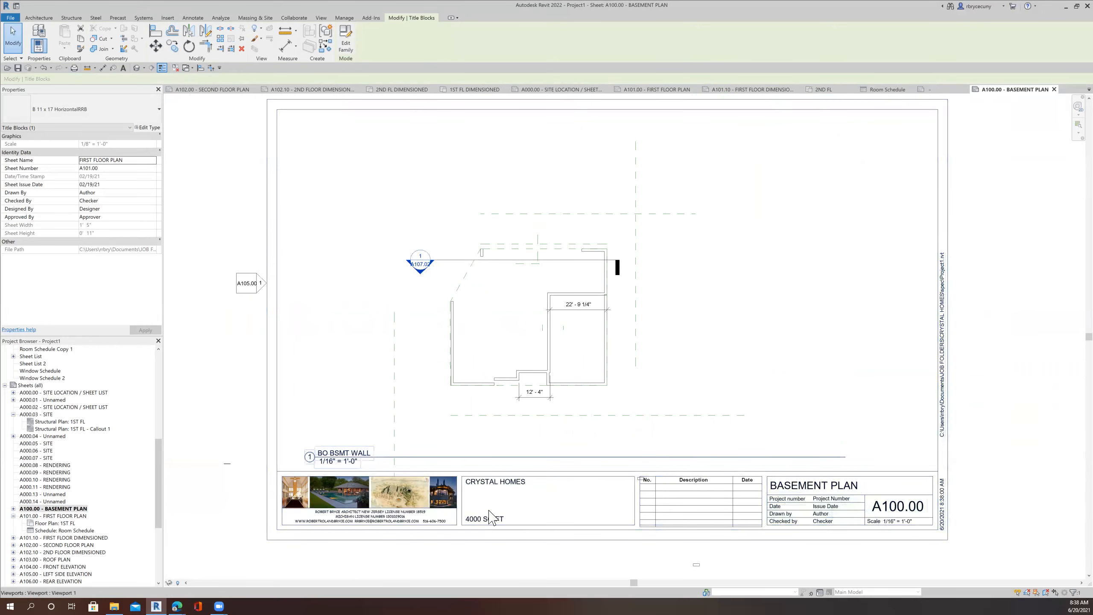
# Step: Examine the title block of the BASEMENT PLAN sheet, including its images, contact text and project text
pyautogui.scroll(2, 491, 517)
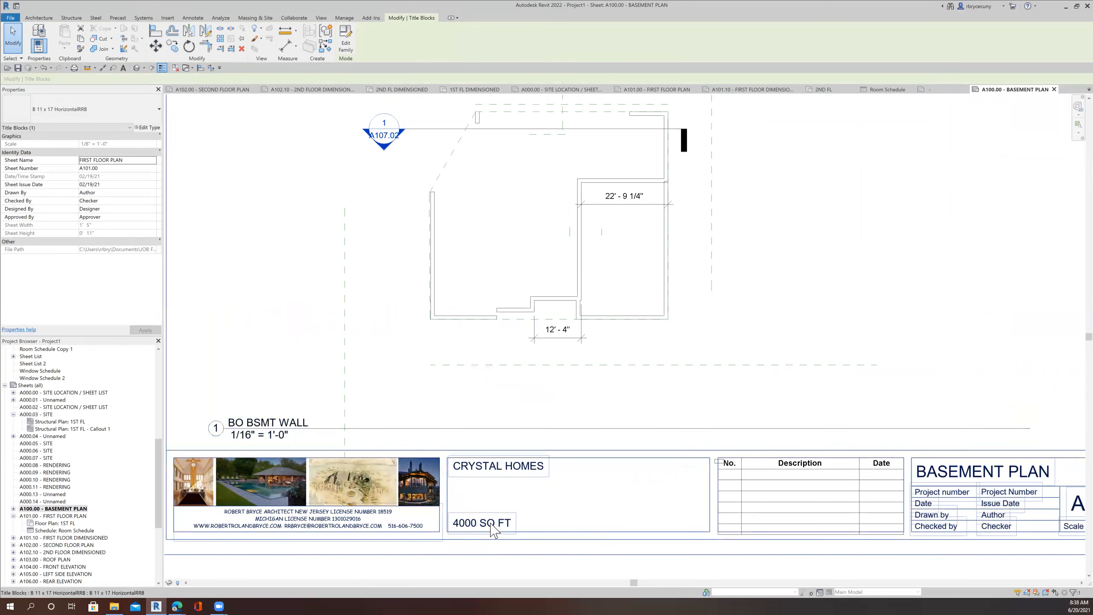
pyautogui.scroll(-2, 489, 522)
pyautogui.moveTo(590, 510); pyautogui.dragTo(560, 410, button='middle')
pyautogui.scroll(2, 482, 406)
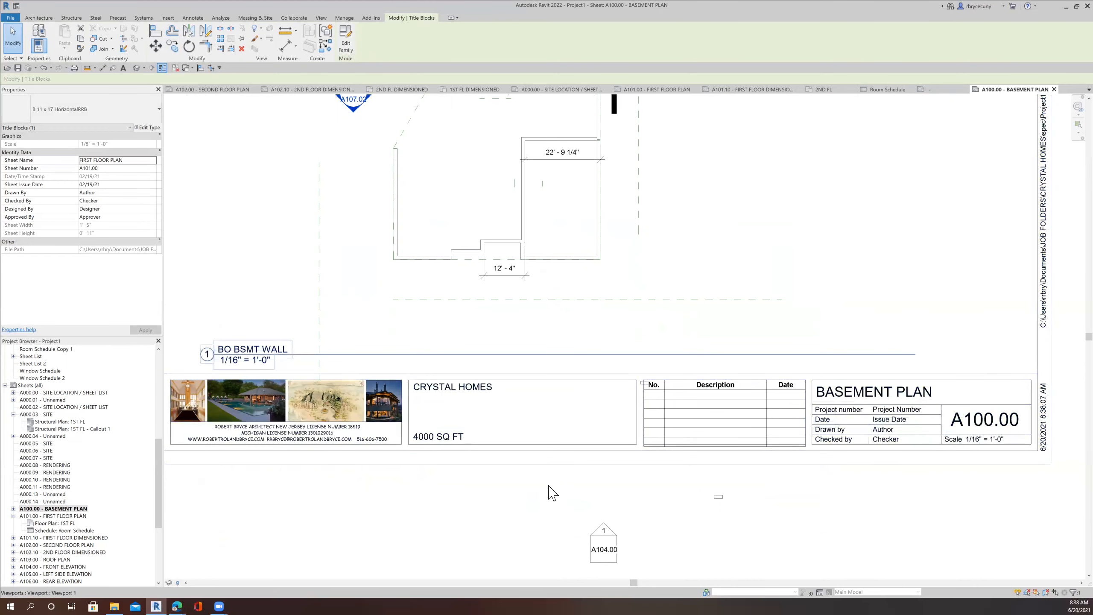
pyautogui.scroll(-1, 589, 474)
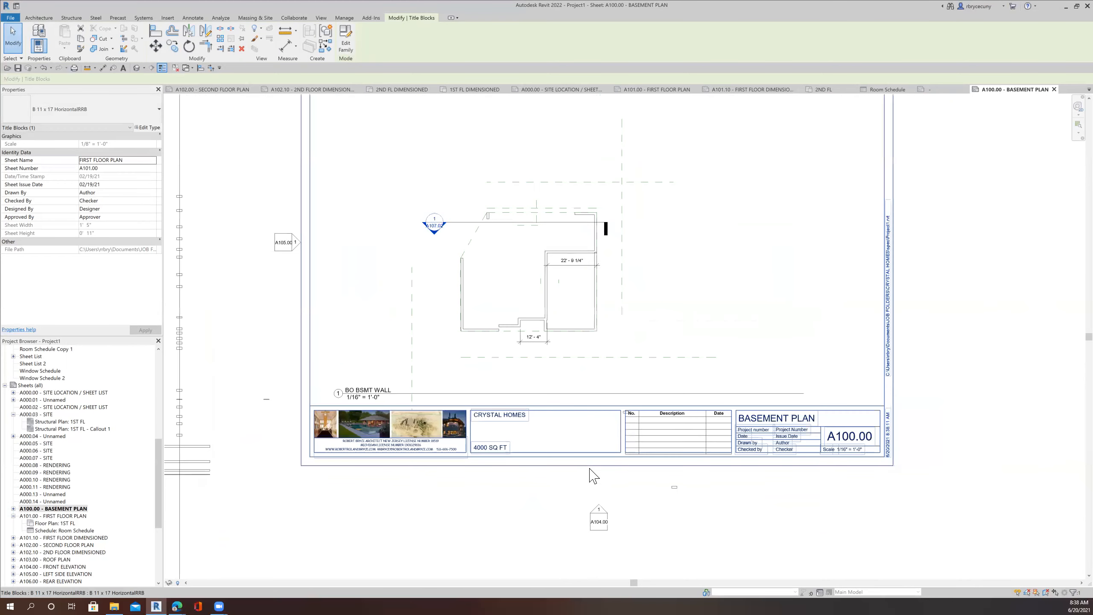
pyautogui.scroll(3, 534, 444)
pyautogui.scroll(-4, 534, 444)
pyautogui.moveTo(531, 484); pyautogui.dragTo(519, 475, button='middle')
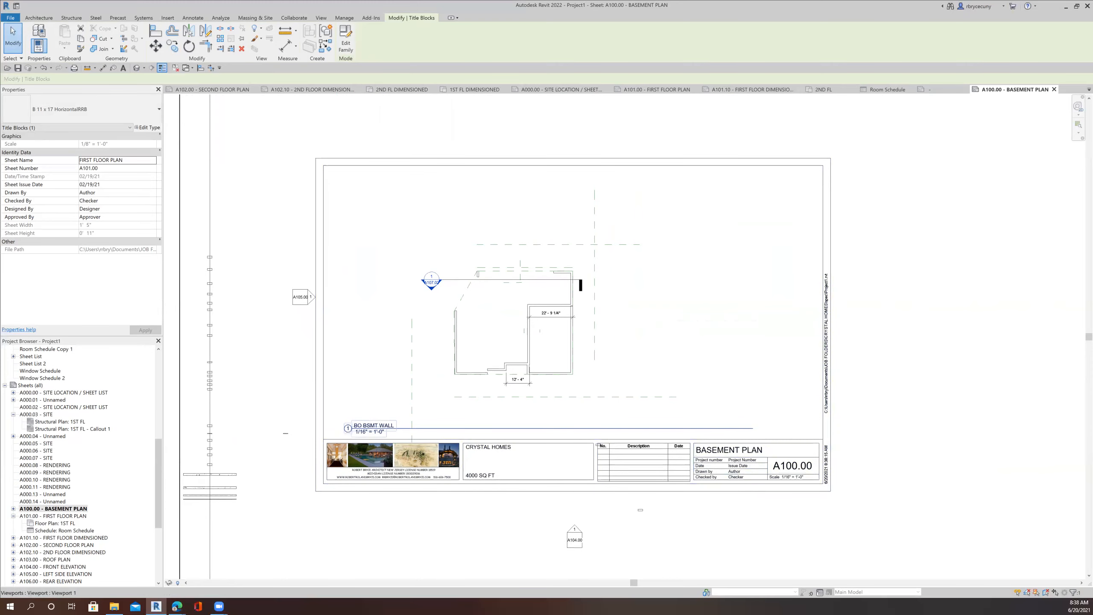
pyautogui.scroll(-1, 408, 447)
pyautogui.moveTo(470, 405); pyautogui.dragTo(439, 422, button='middle')
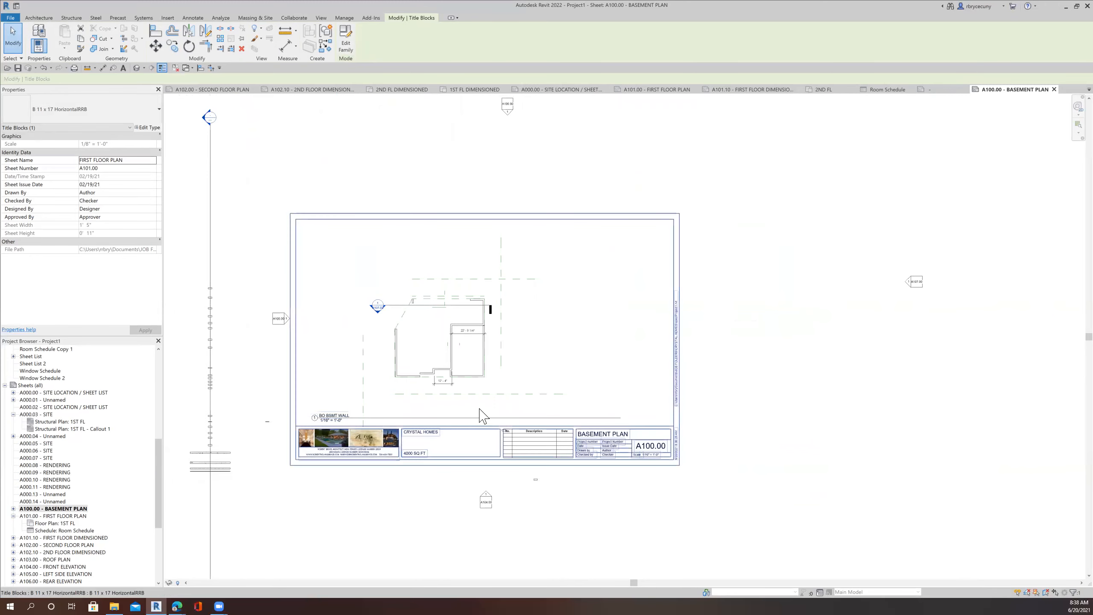
pyautogui.scroll(2, 506, 309)
pyautogui.moveTo(515, 373); pyautogui.dragTo(555, 408, button='middle')
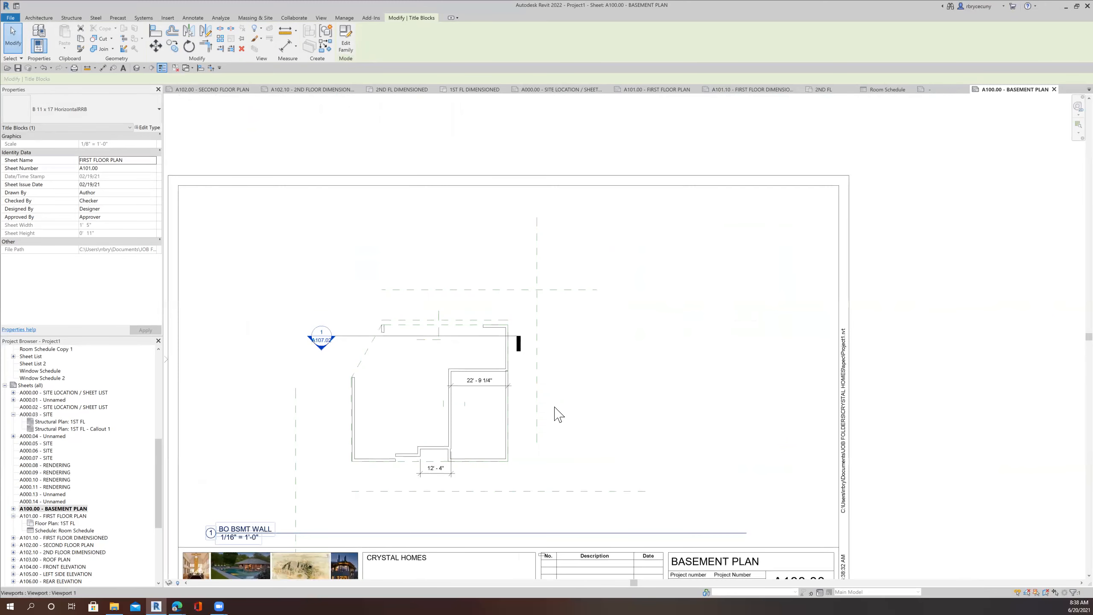
# Step: Activate the BO BSMT WALL viewport and place a color fill legend beside the plan, with space type Rooms and color scheme Name
pyautogui.rightClick(619, 375)
pyautogui.click(646, 398)
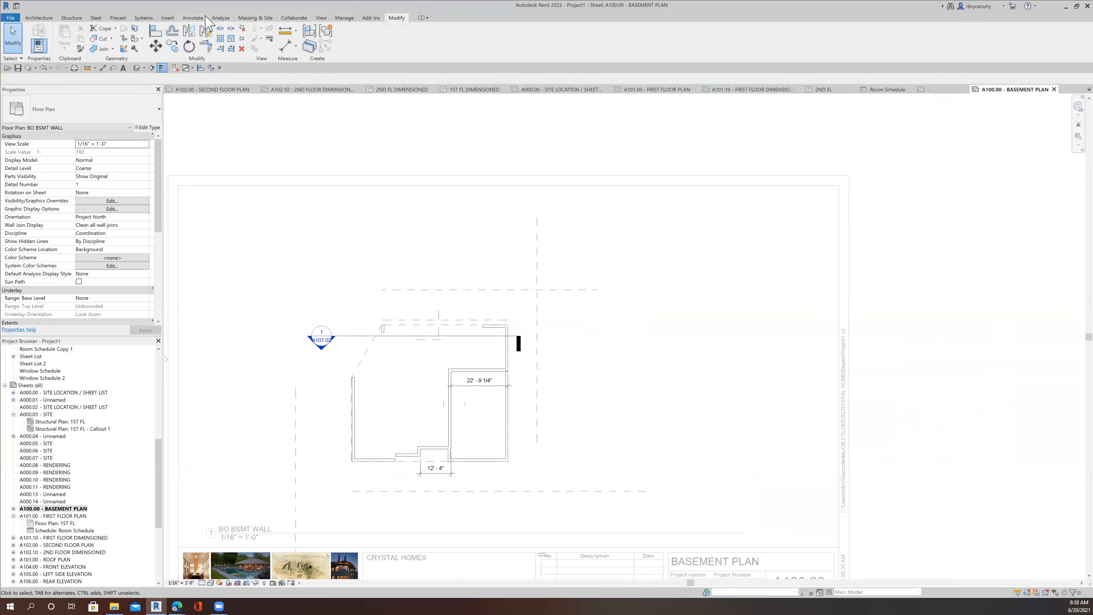
pyautogui.click(195, 18)
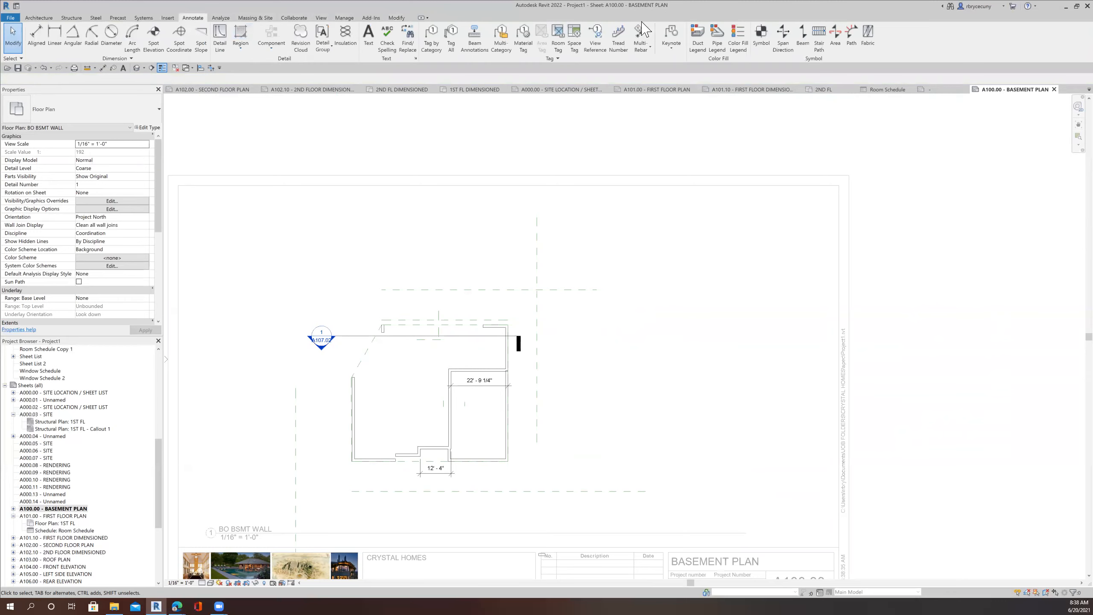
pyautogui.click(737, 41)
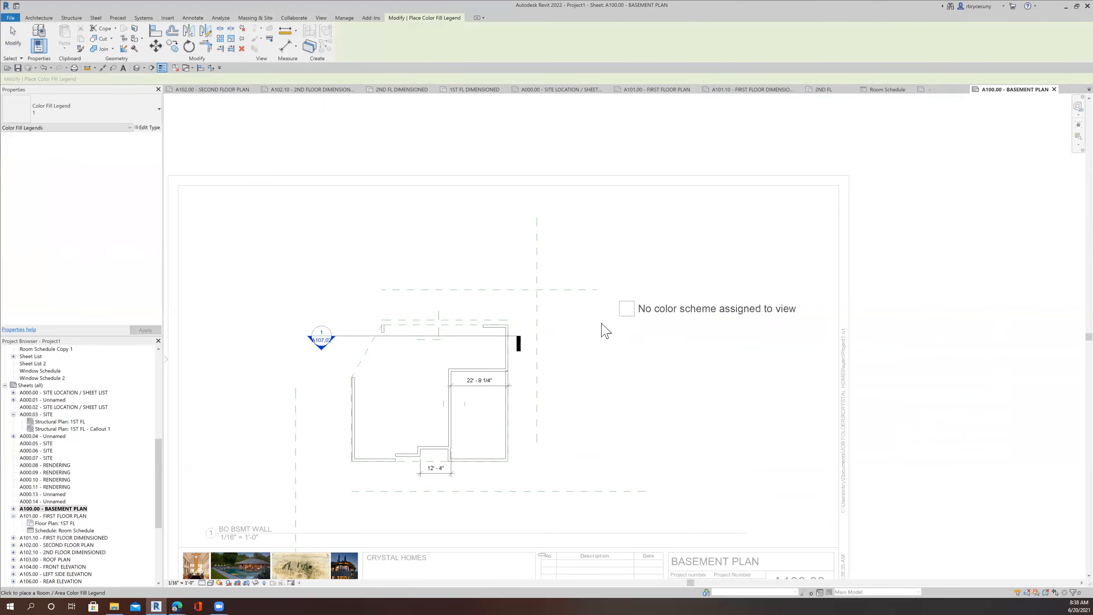
pyautogui.click(575, 323)
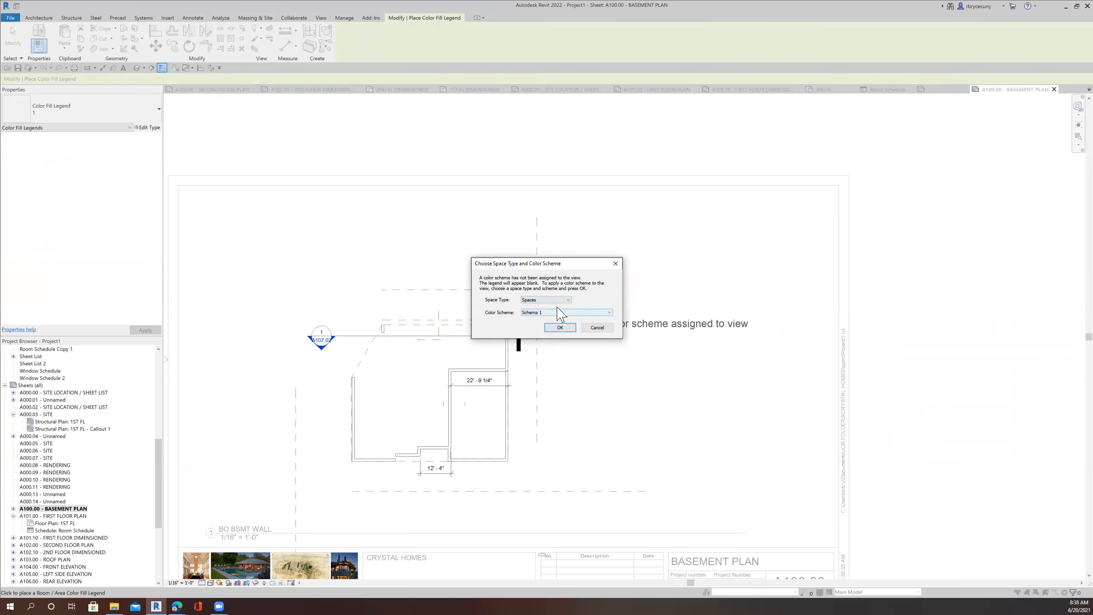
pyautogui.click(545, 299)
pyautogui.click(539, 313)
pyautogui.click(533, 311)
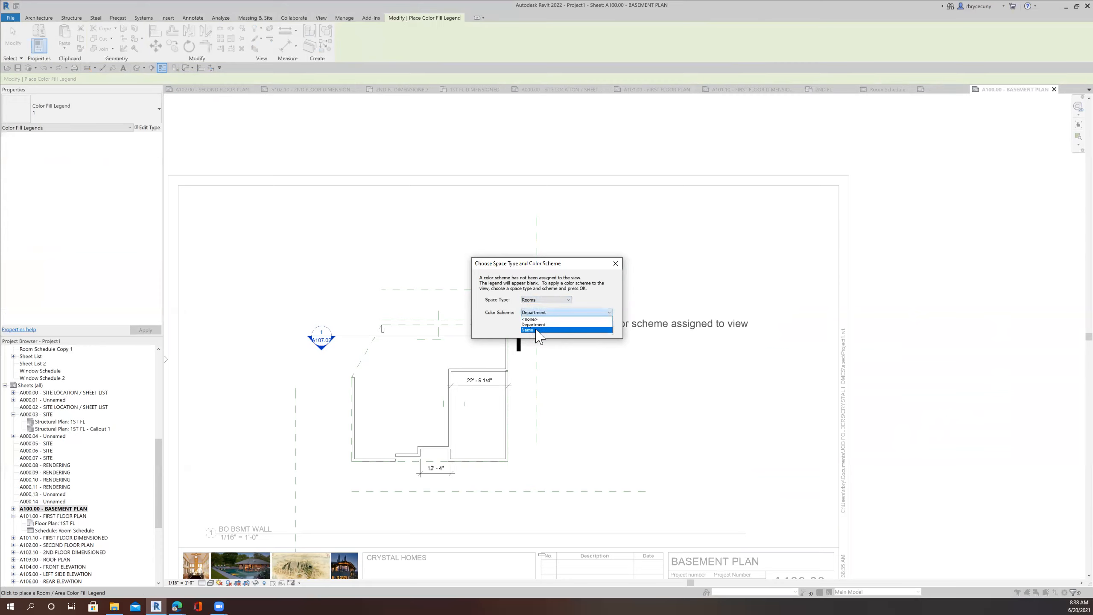
pyautogui.click(537, 330)
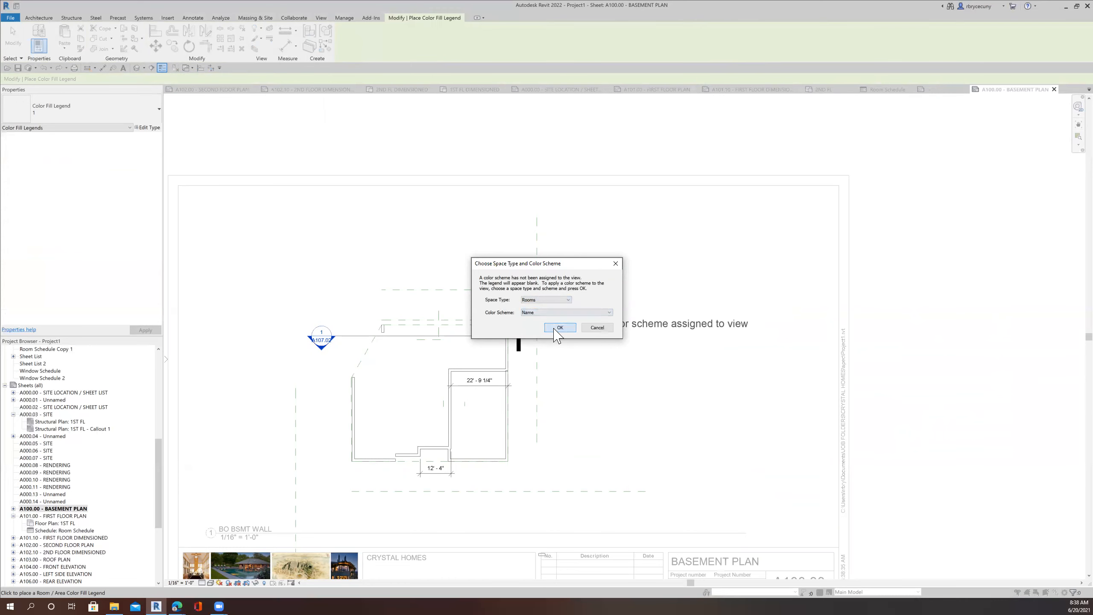
pyautogui.click(559, 328)
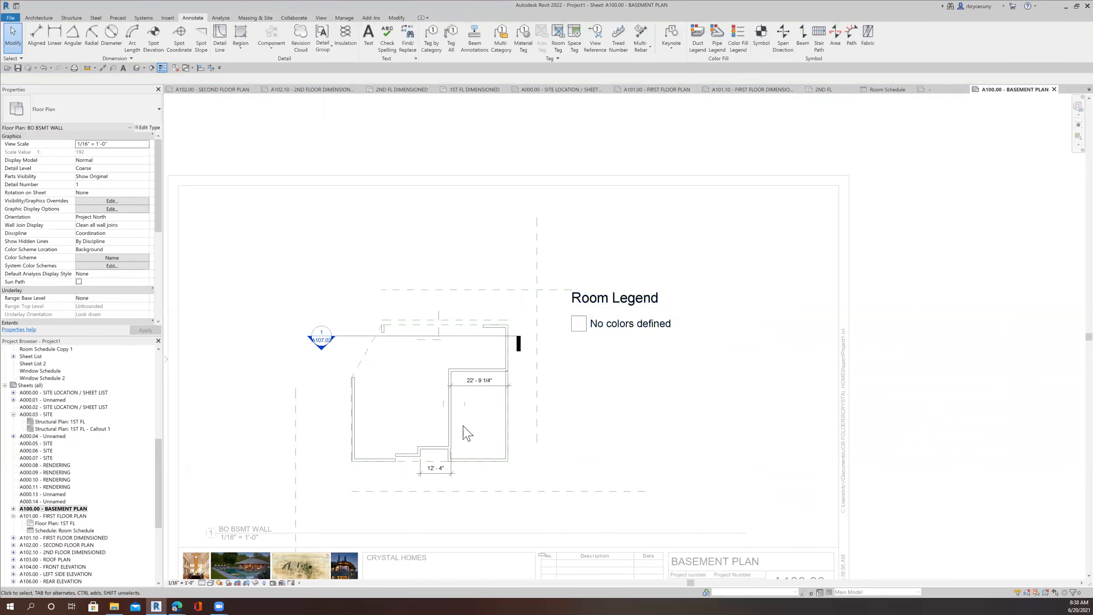
pyautogui.scroll(2, 464, 428)
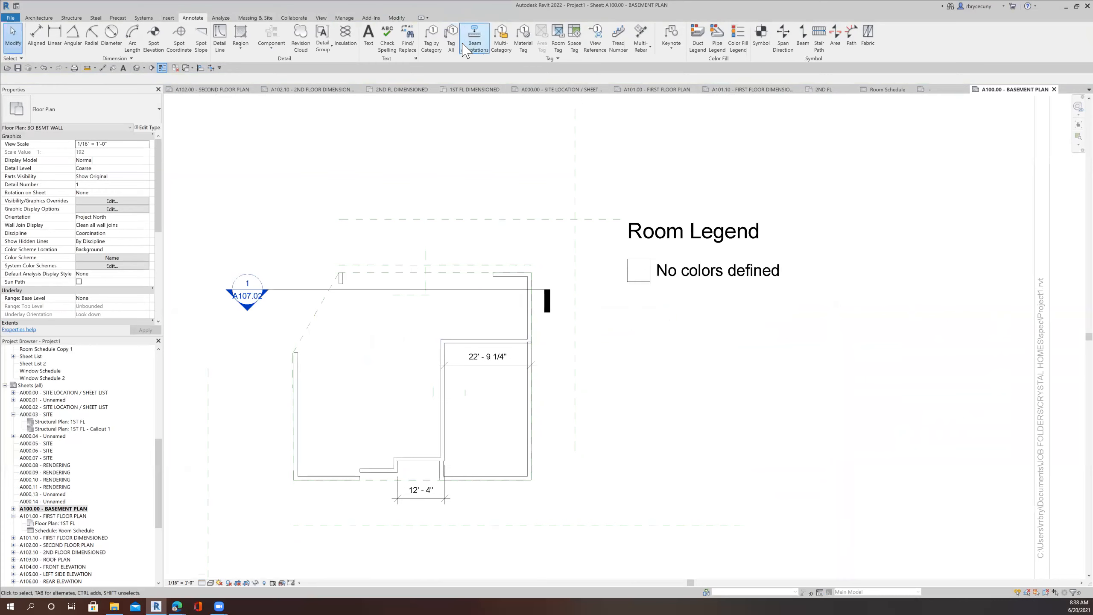
pyautogui.click(41, 17)
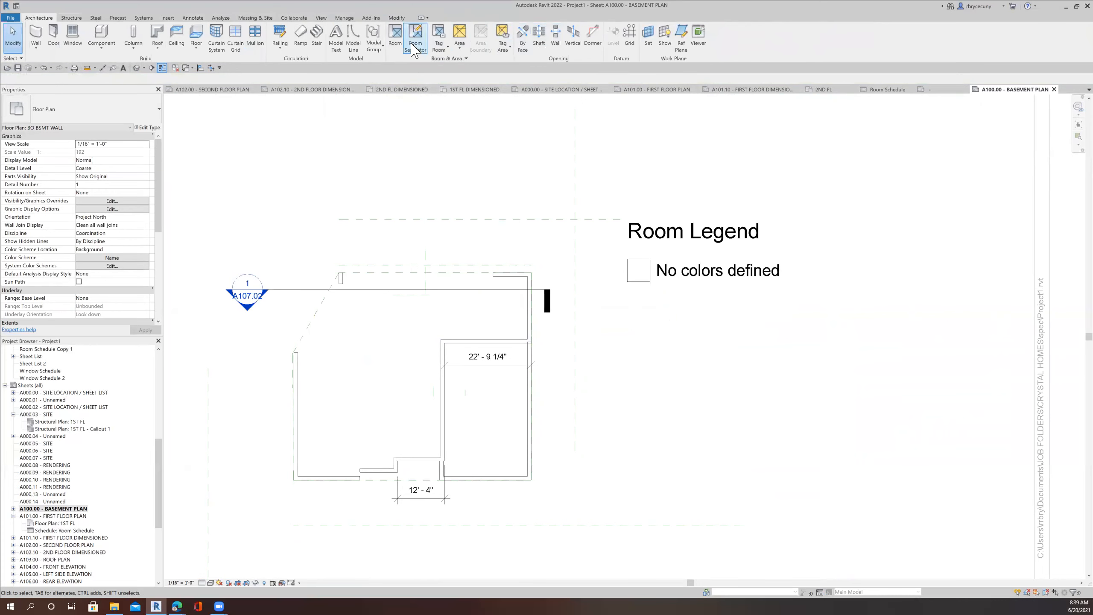
pyautogui.click(395, 34)
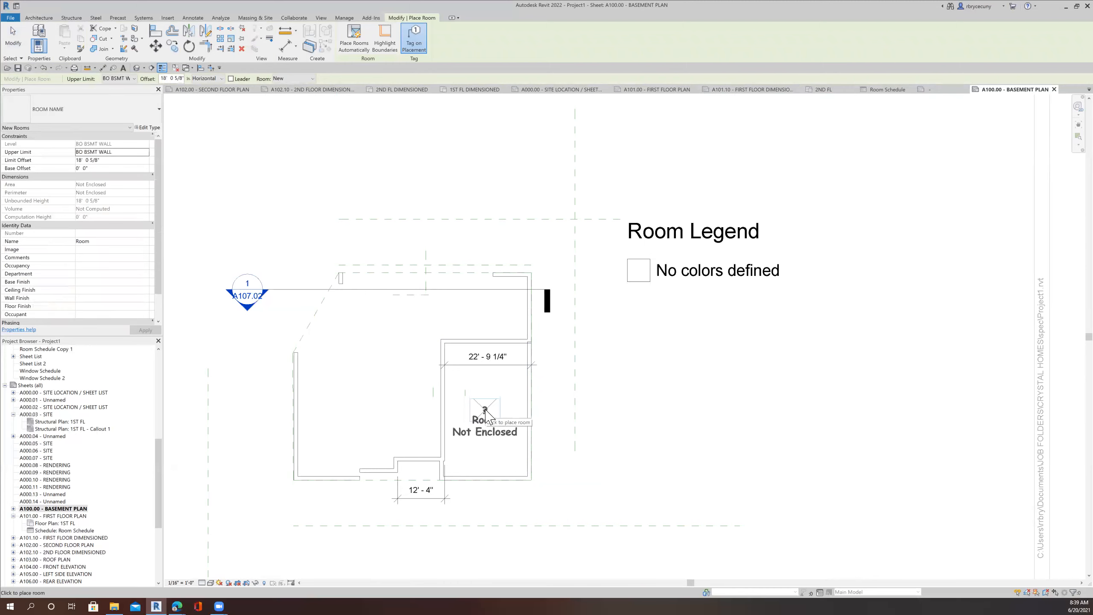
pyautogui.scroll(1, 486, 412)
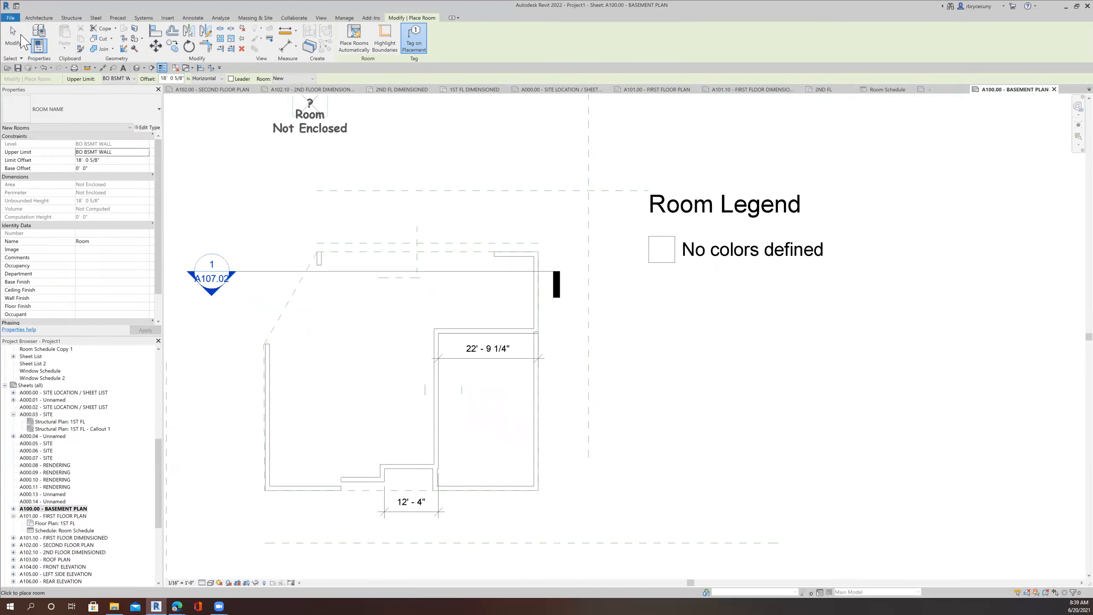
pyautogui.click(15, 34)
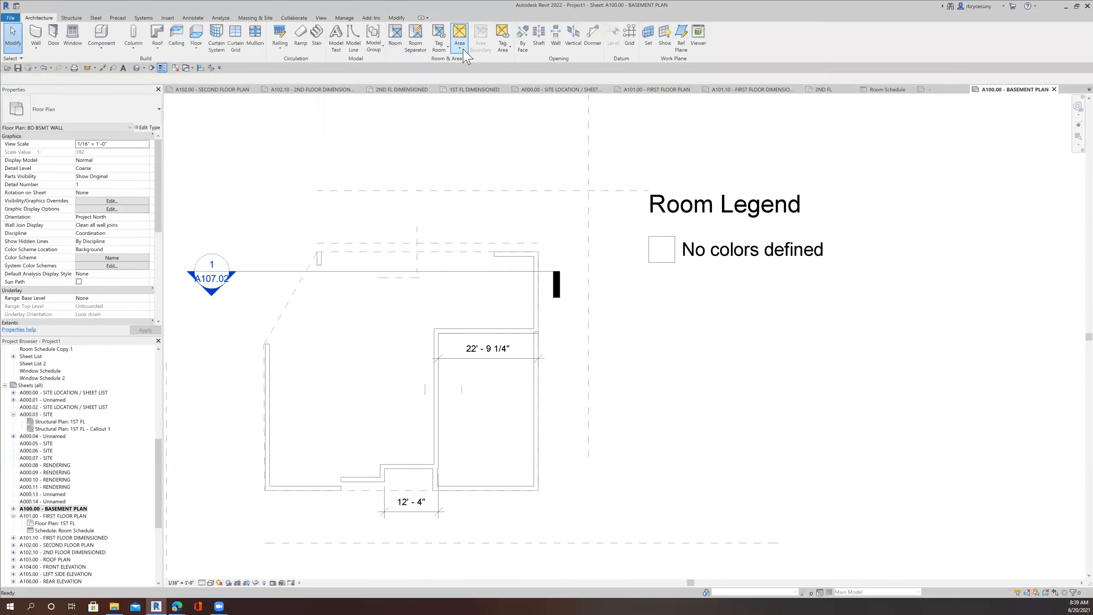
# Step: Draw a closed rectangle of room separation lines about 11' - 8" wide inside the large open area of the basement plan
pyautogui.click(413, 51)
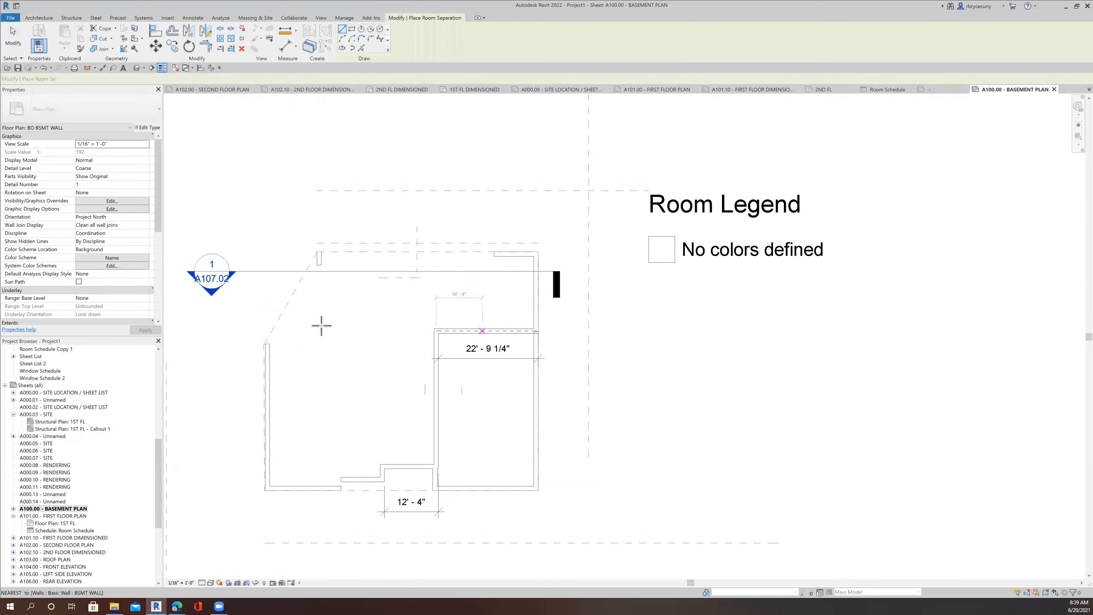
pyautogui.click(374, 331)
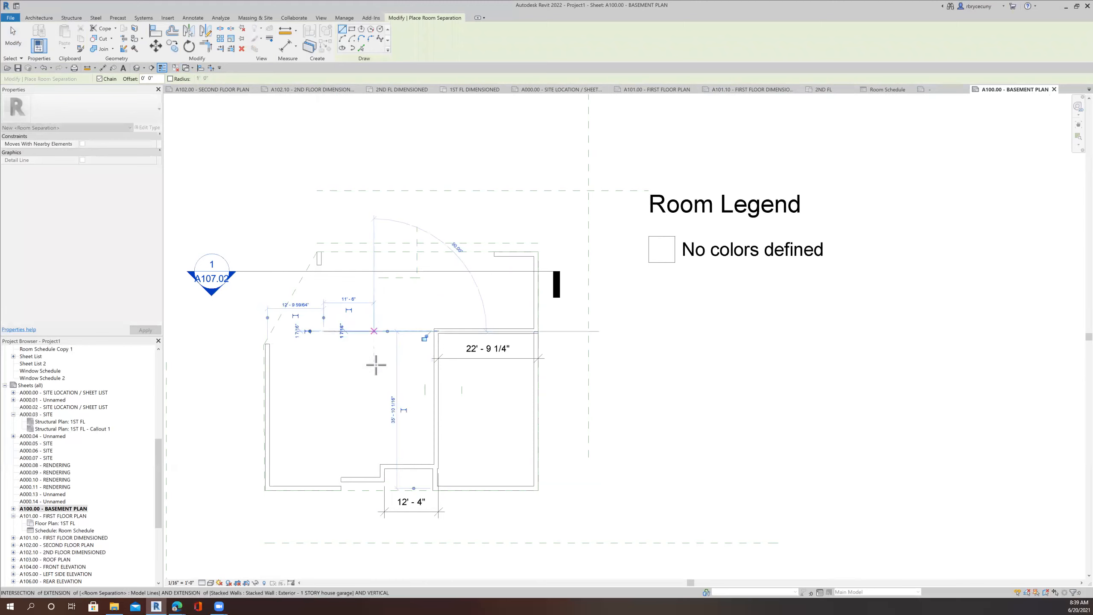
pyautogui.click(374, 368)
pyautogui.click(323, 368)
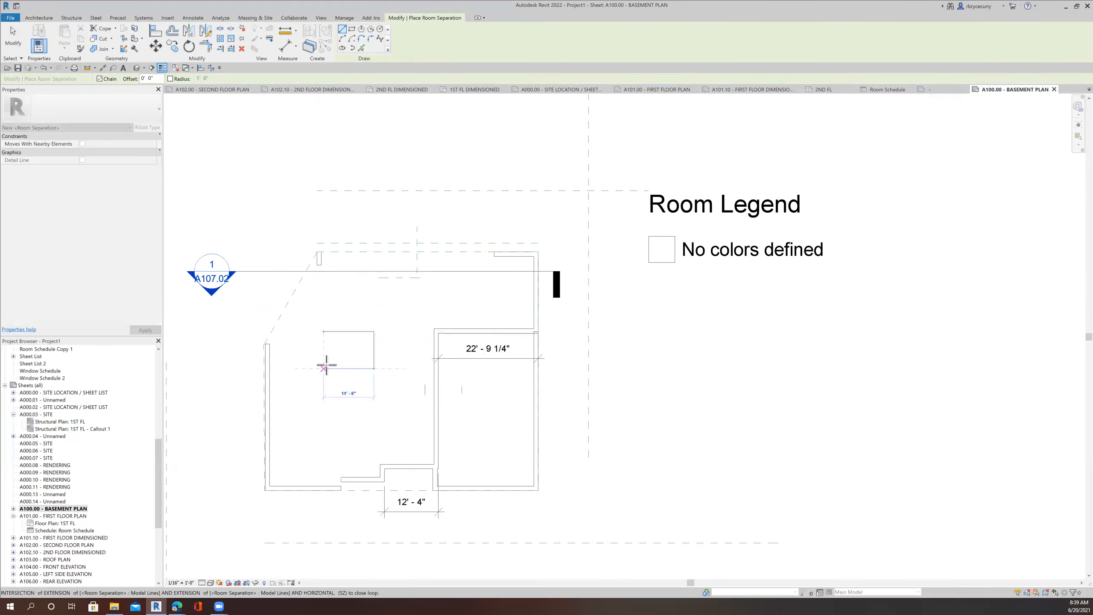
pyautogui.click(323, 331)
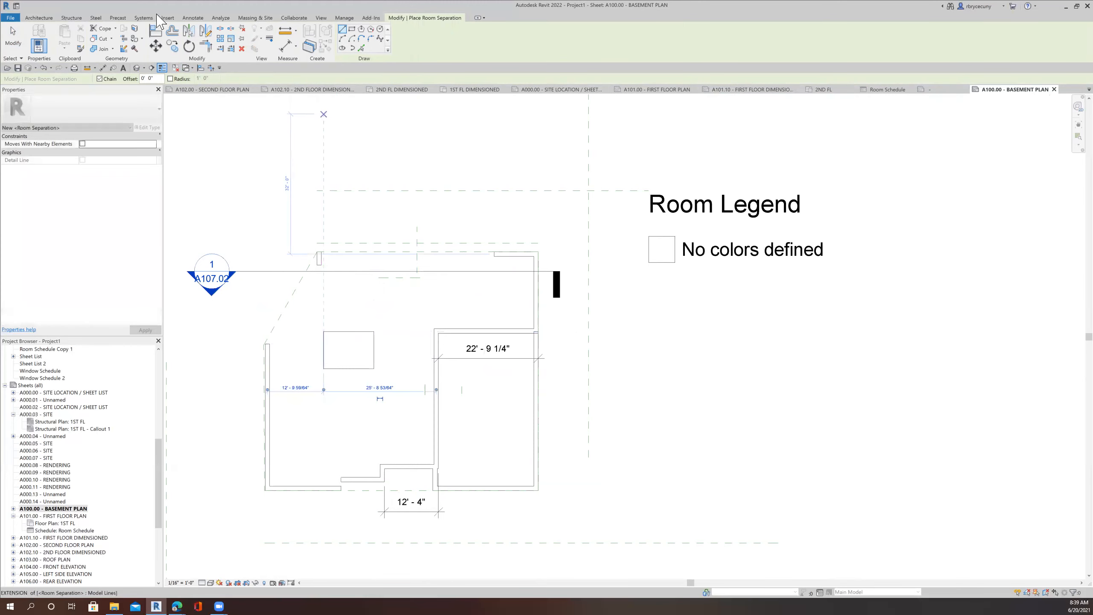
pyautogui.click(13, 43)
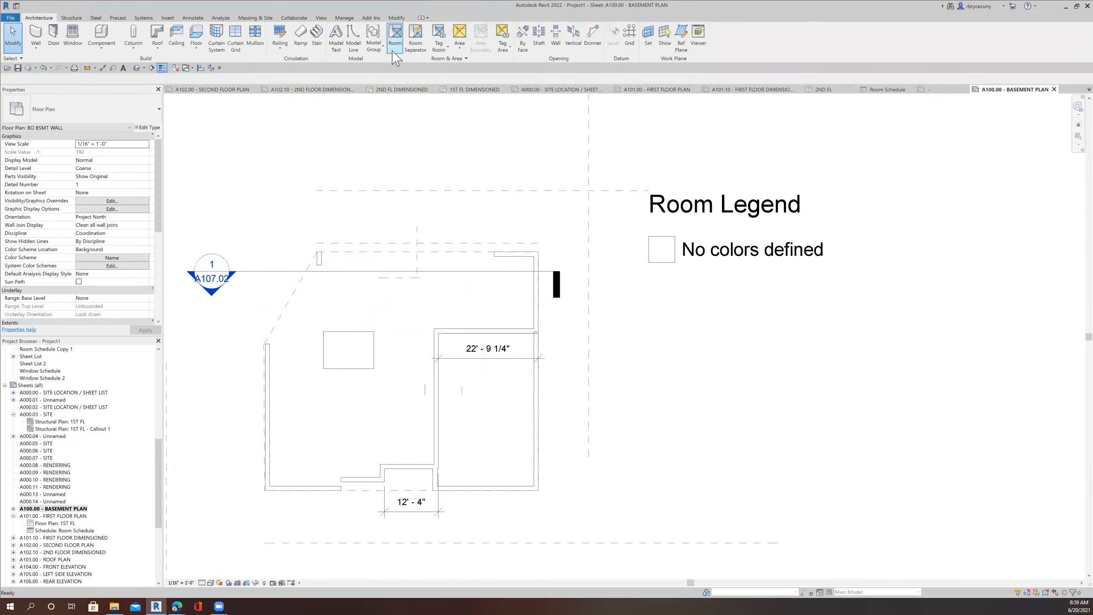
# Step: Place a tagged room inside the separation rectangle and stretch its lower boundary down to an area of about 246 SF
pyautogui.click(395, 38)
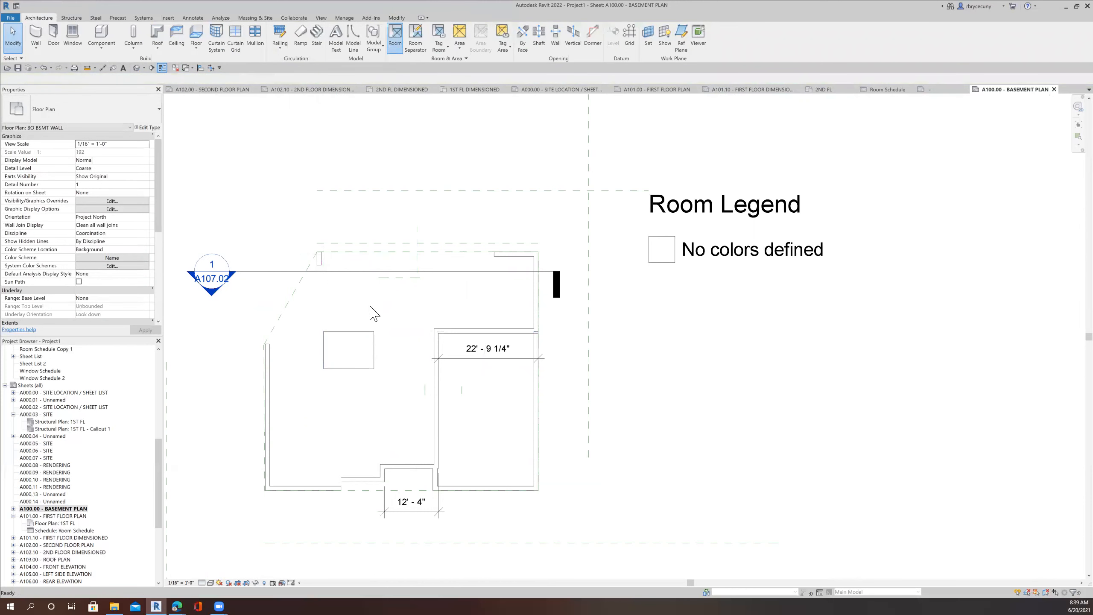
pyautogui.click(348, 348)
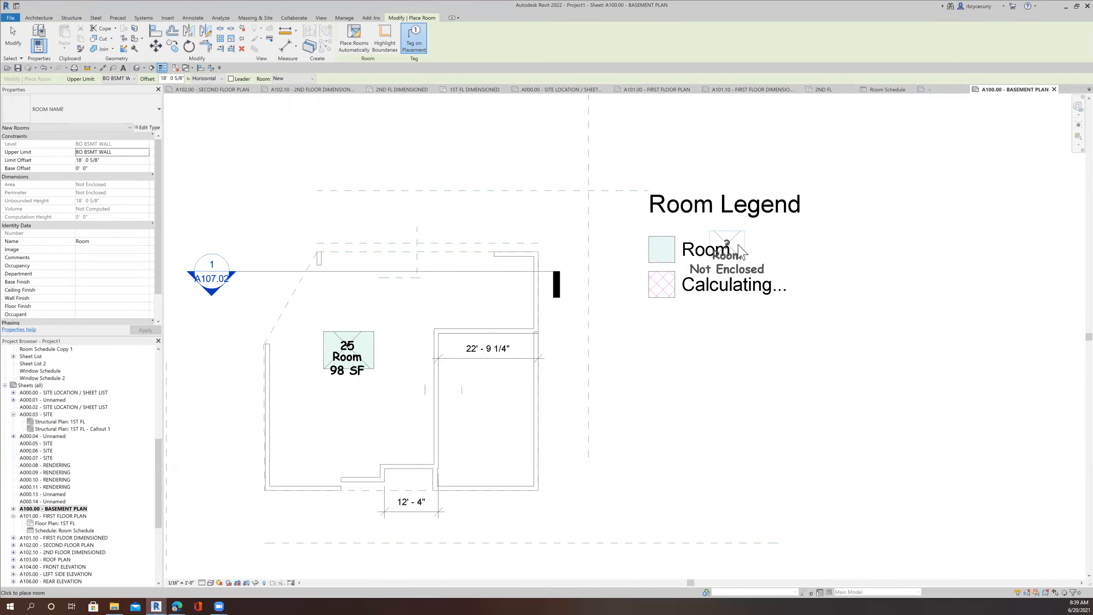
pyautogui.scroll(2, 353, 371)
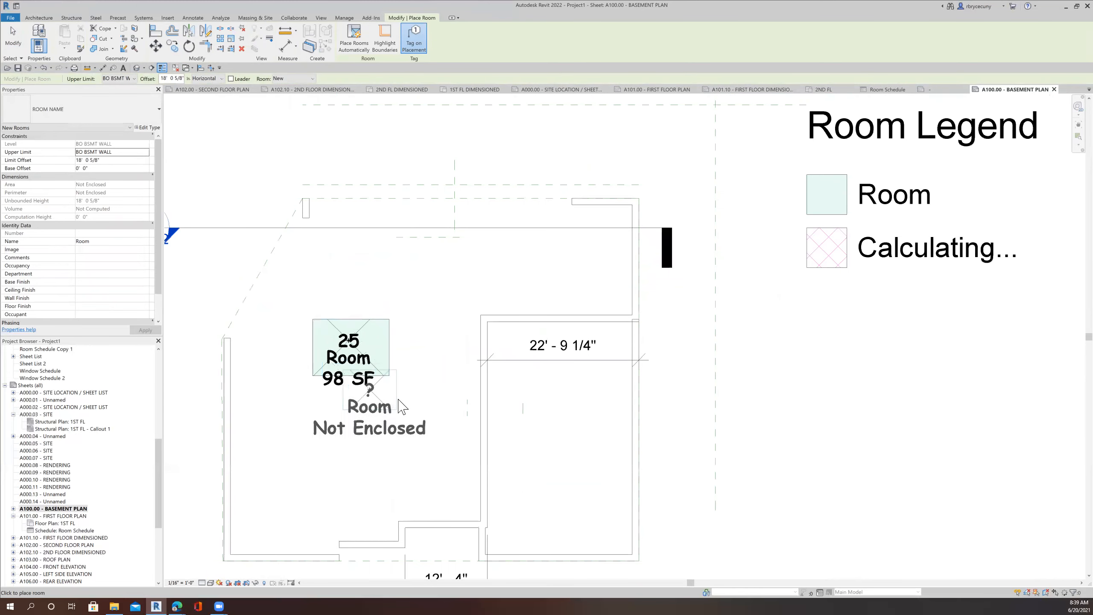
pyautogui.click(19, 44)
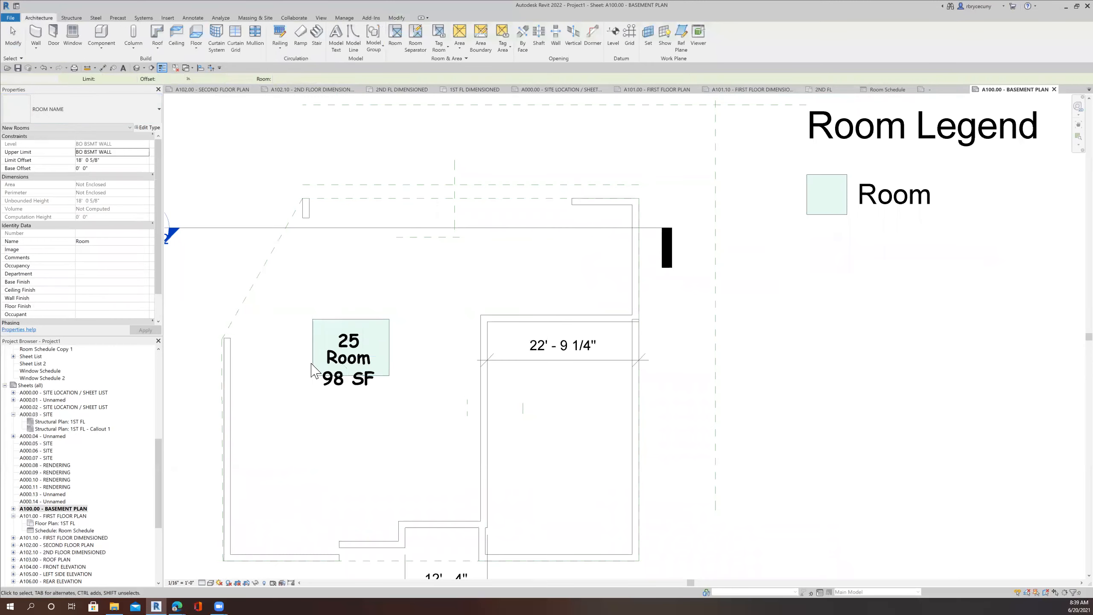
pyautogui.moveTo(379, 373); pyautogui.dragTo(378, 461)
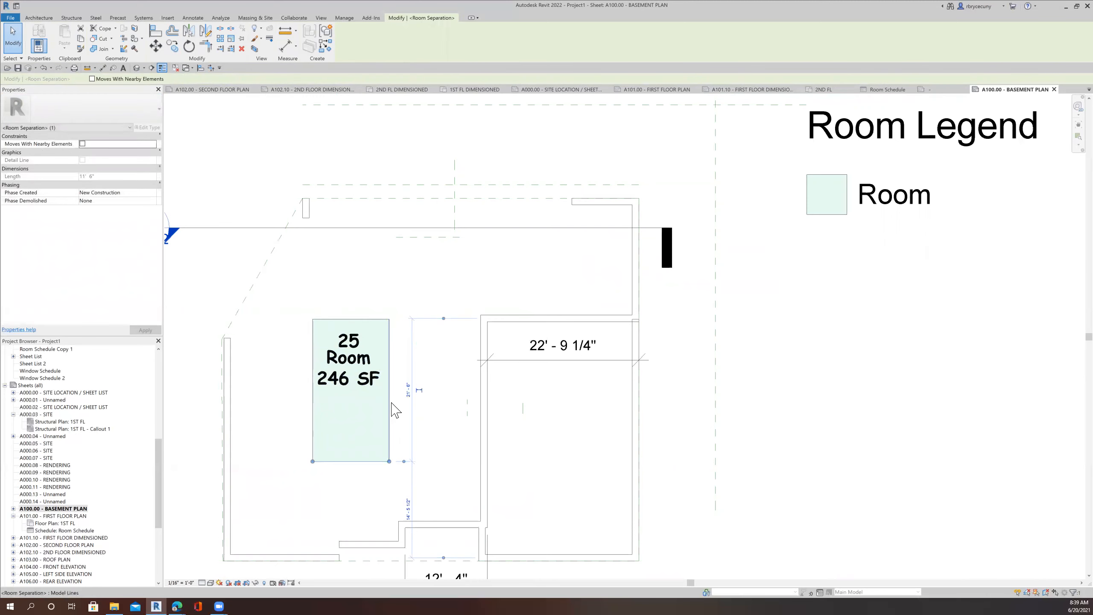
# Step: Rename the new basement room to NAME through its room tag
pyautogui.scroll(2, 352, 345)
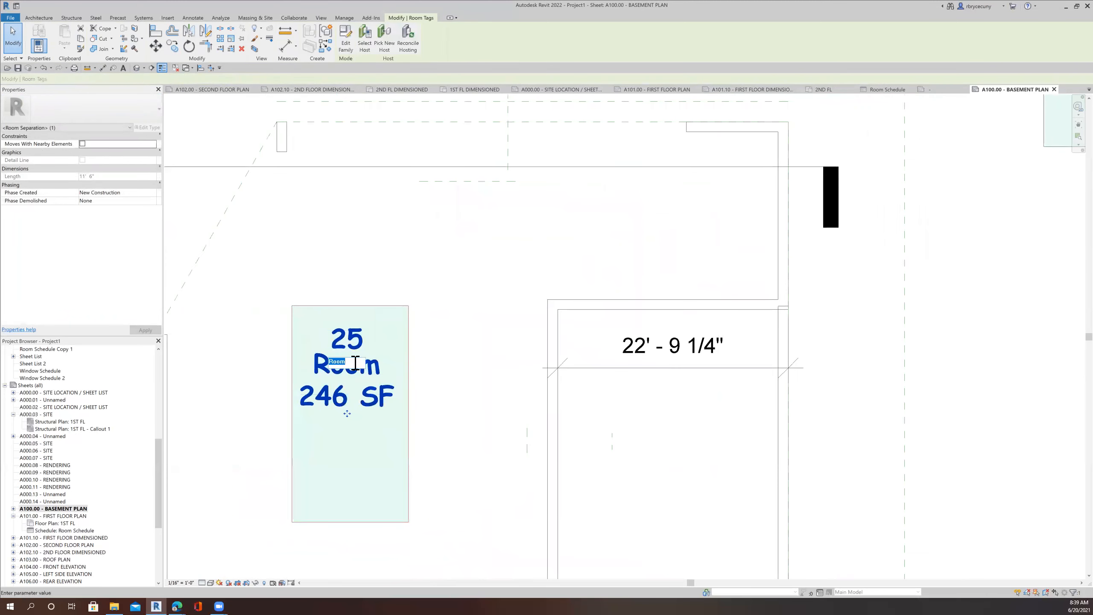
pyautogui.click(355, 363)
pyautogui.click(355, 363)
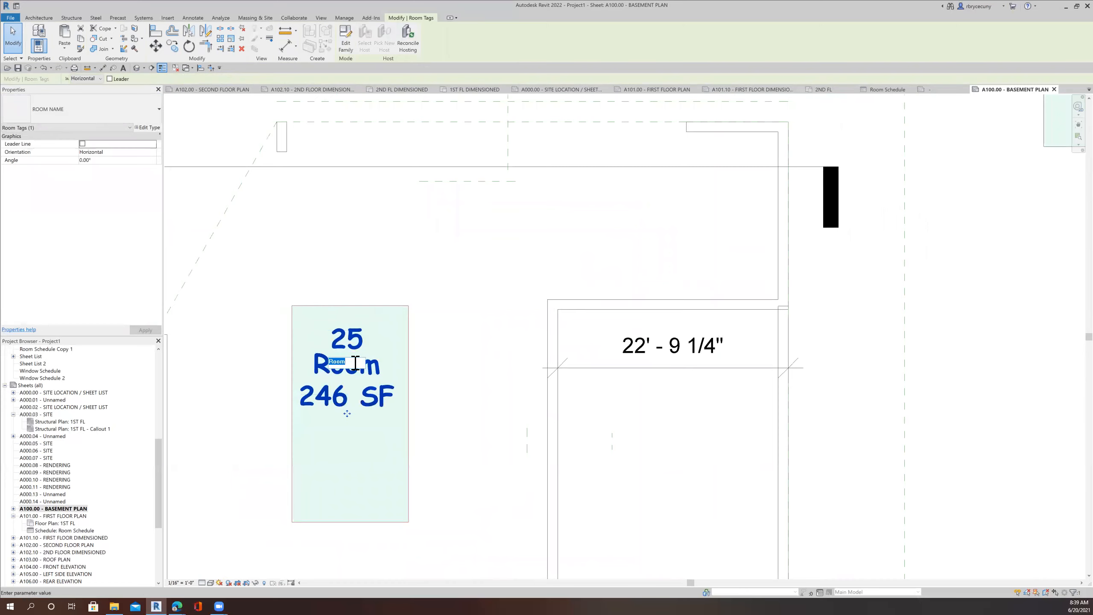
pyautogui.write('NAME')
pyautogui.press('Return')
# Step: Check the basement sheet's room legend and open sheet A101.00 - FIRST FLOOR PLAN to examine its room legend and schedule
pyautogui.scroll(-4, 418, 445)
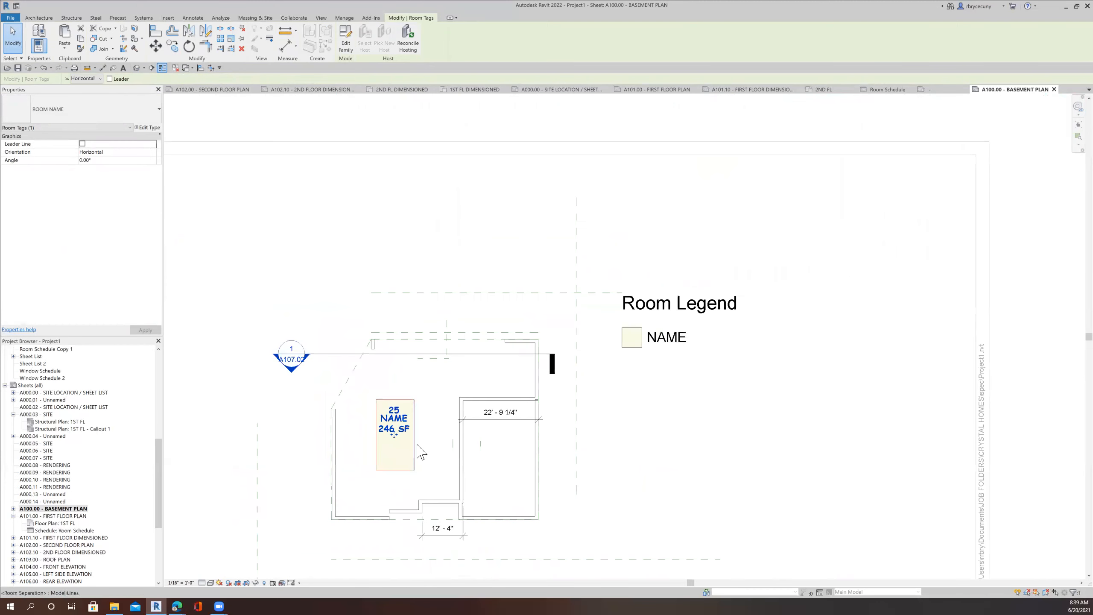
pyautogui.scroll(-1, 675, 388)
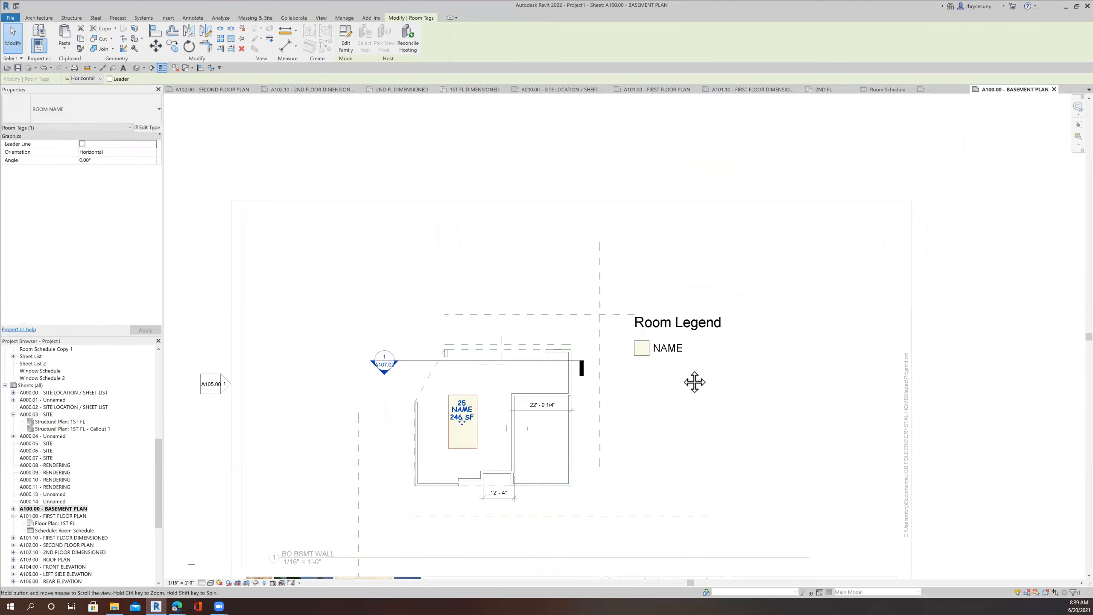
pyautogui.moveTo(684, 395); pyautogui.dragTo(703, 349, button='middle')
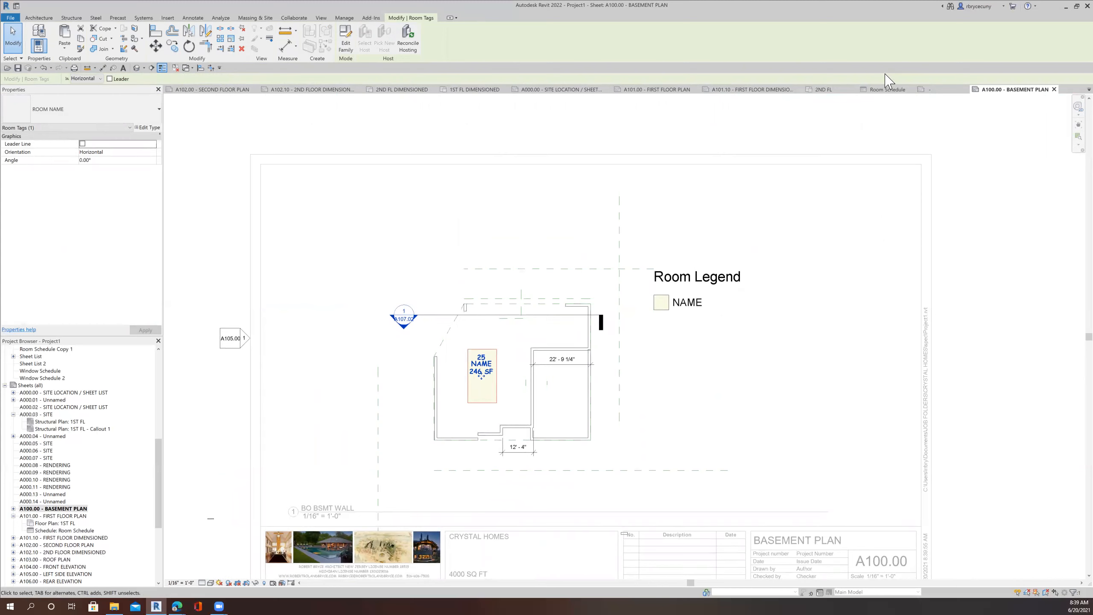
pyautogui.click(817, 91)
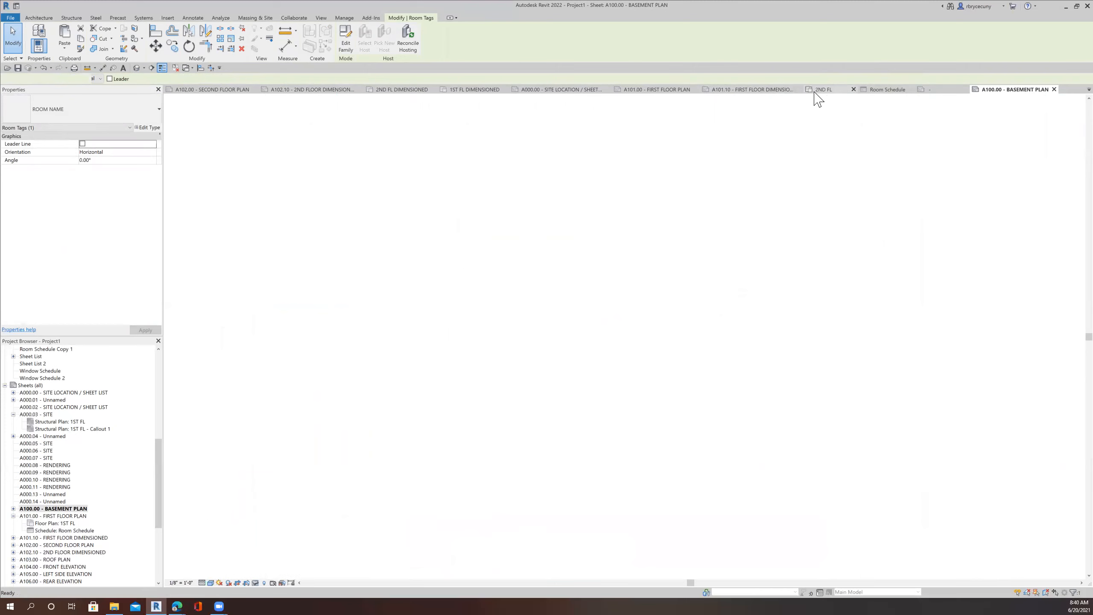
pyautogui.click(640, 91)
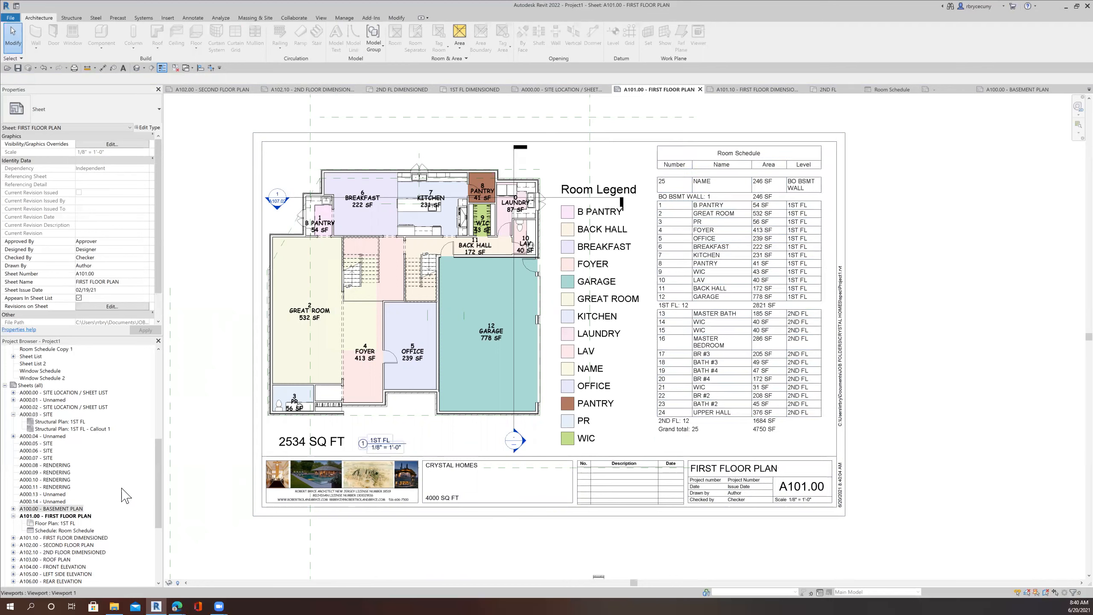
# Step: Start a new building-components schedule for the Rooms category in the New Construction phase
pyautogui.scroll(-2, 96, 491)
pyautogui.scroll(-5, 93, 492)
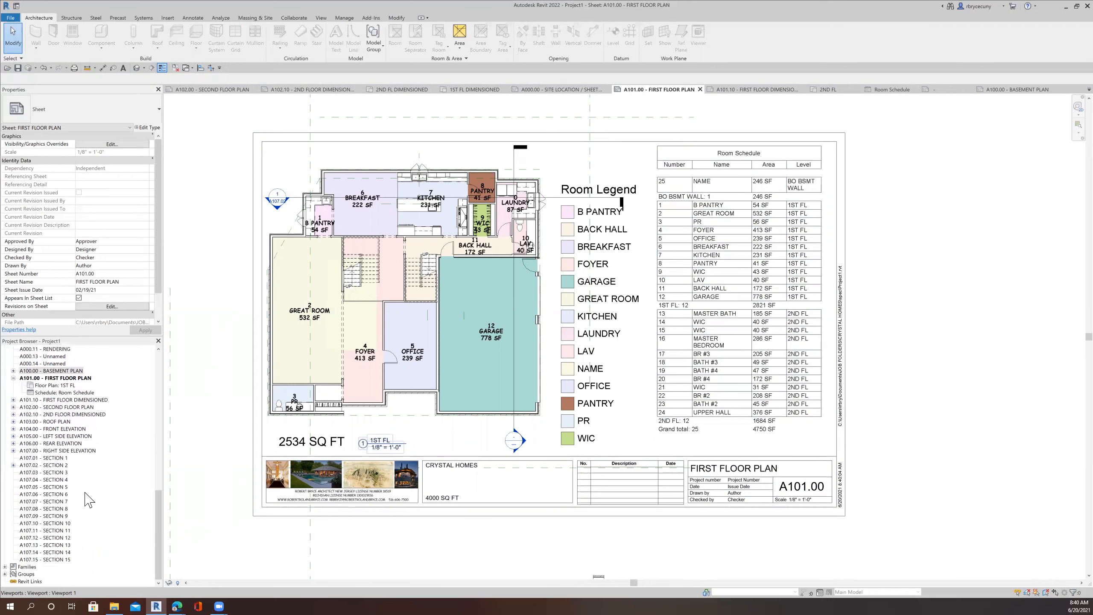
pyautogui.moveTo(167, 556); pyautogui.dragTo(174, 384)
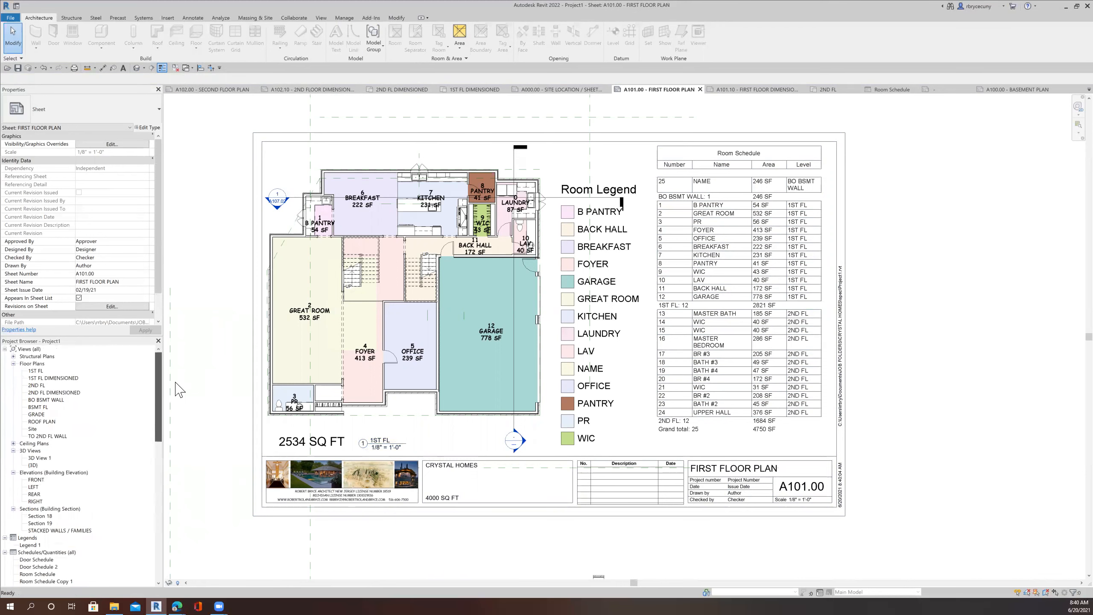
pyautogui.scroll(-1, 30, 546)
pyautogui.scroll(-3, 45, 526)
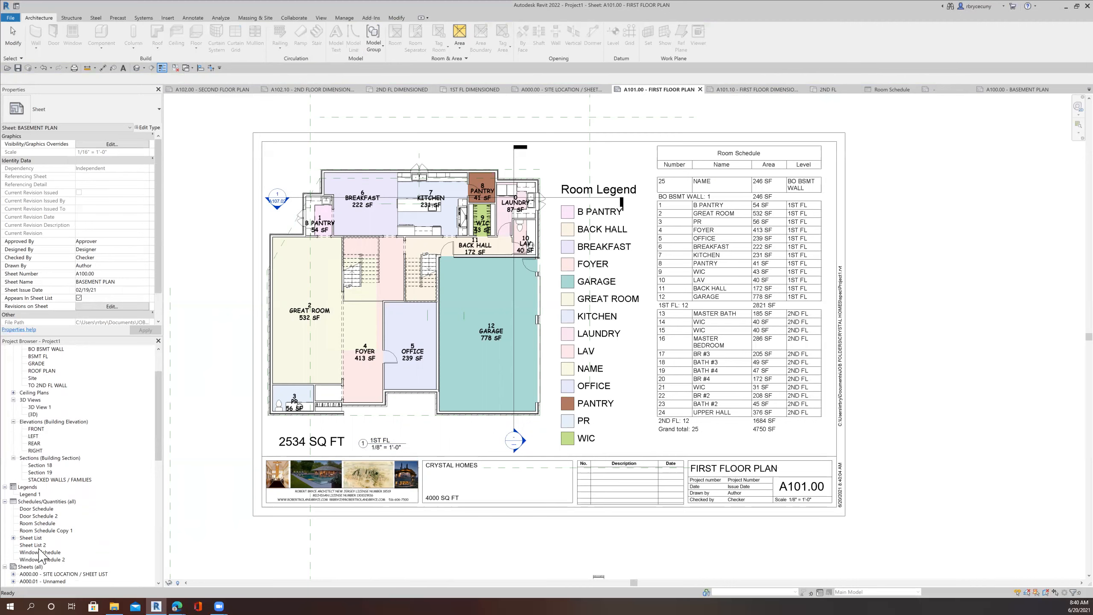
pyautogui.rightClick(37, 502)
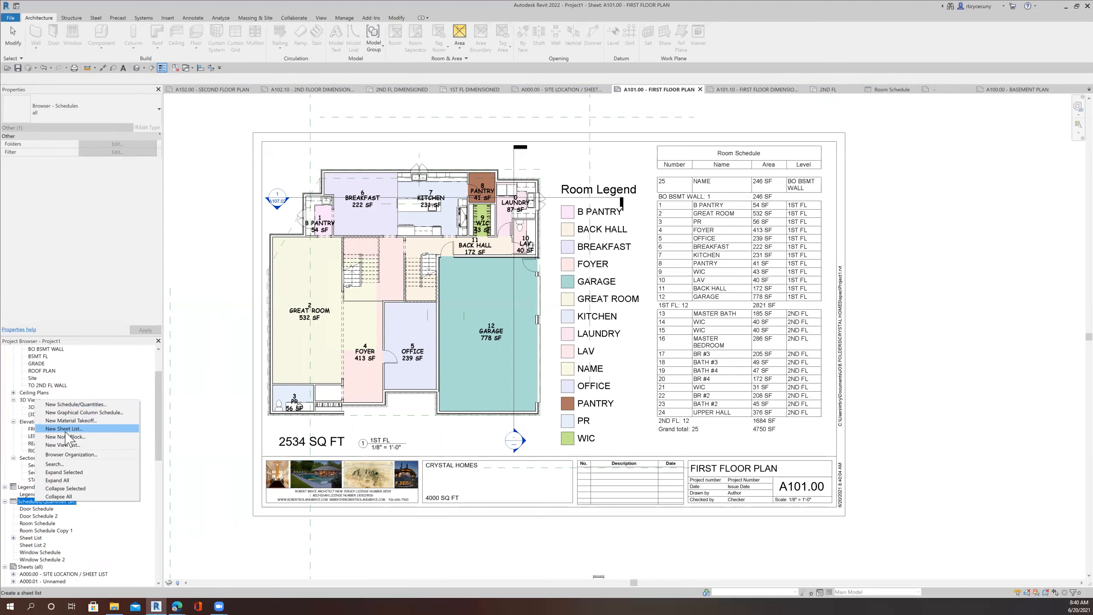
pyautogui.click(75, 404)
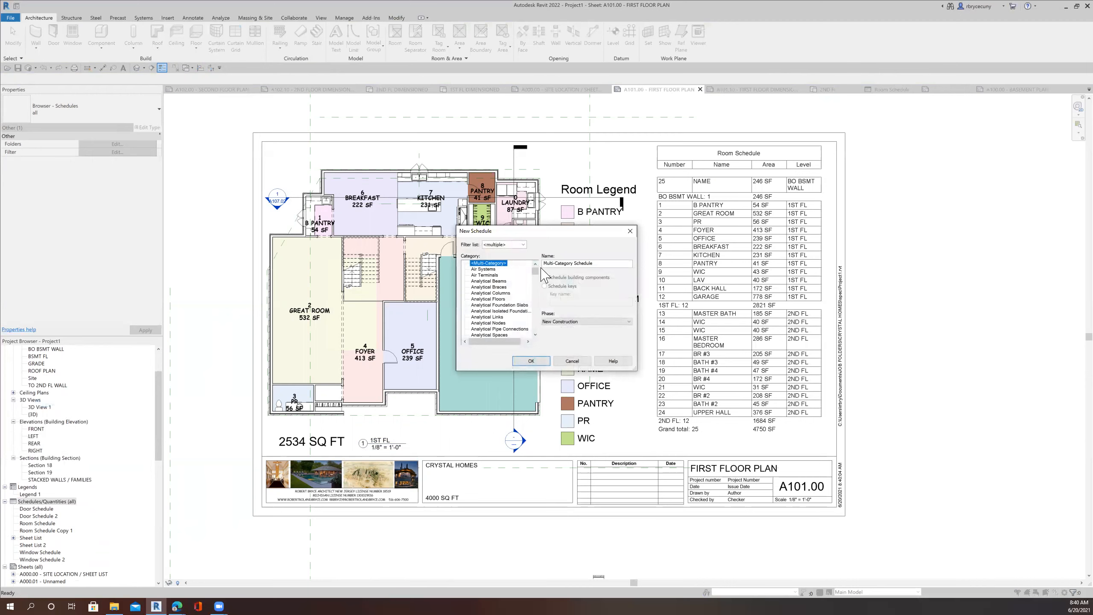
pyautogui.moveTo(535, 270); pyautogui.dragTo(537, 327)
pyautogui.scroll(-4, 496, 324)
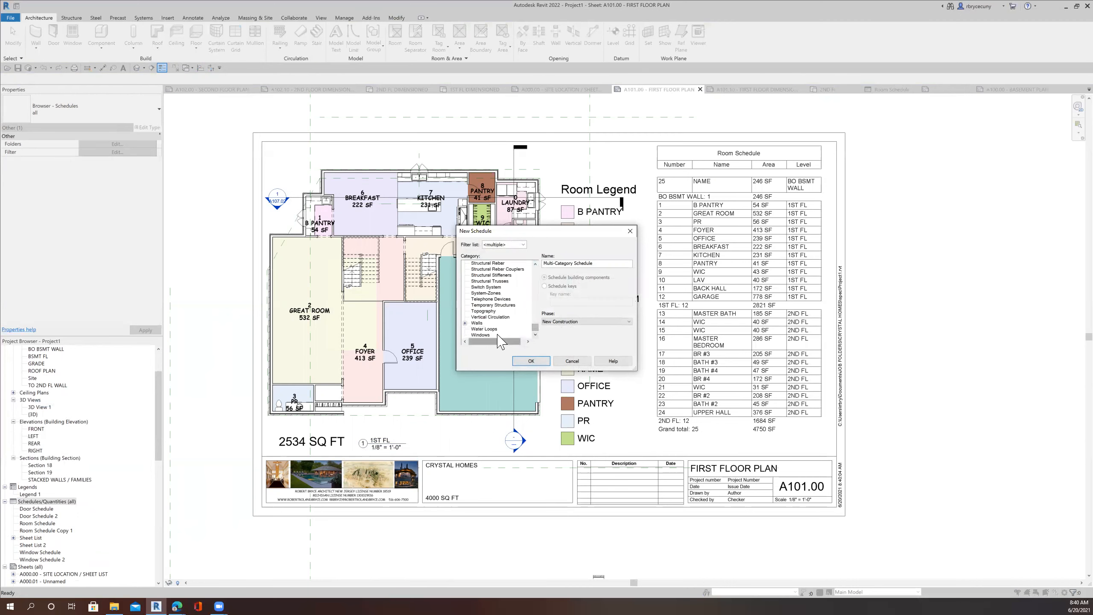
pyautogui.scroll(5, 496, 323)
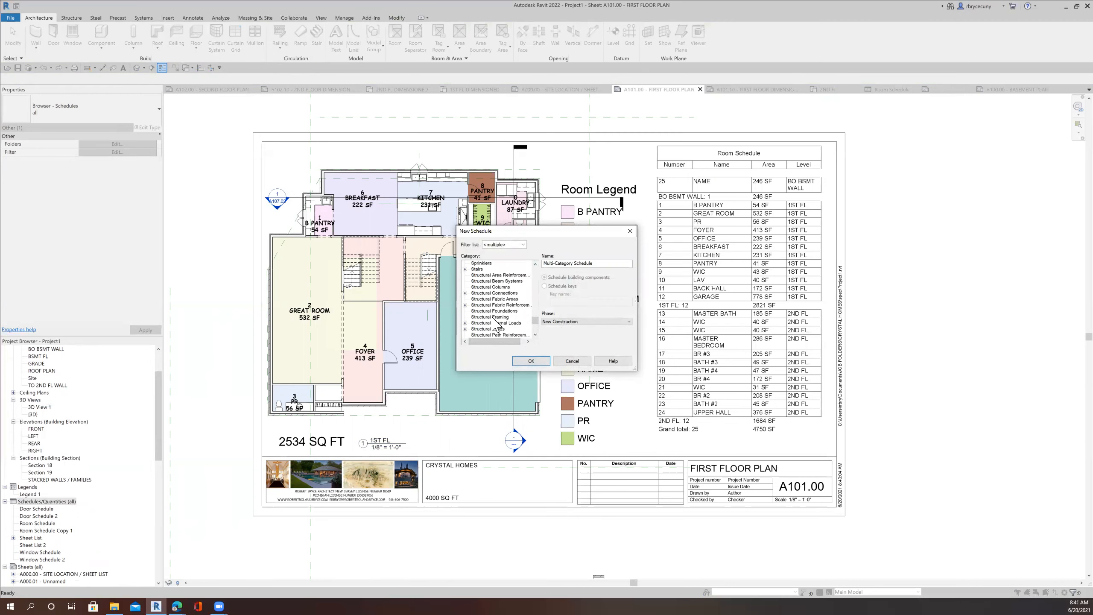
pyautogui.scroll(1, 496, 324)
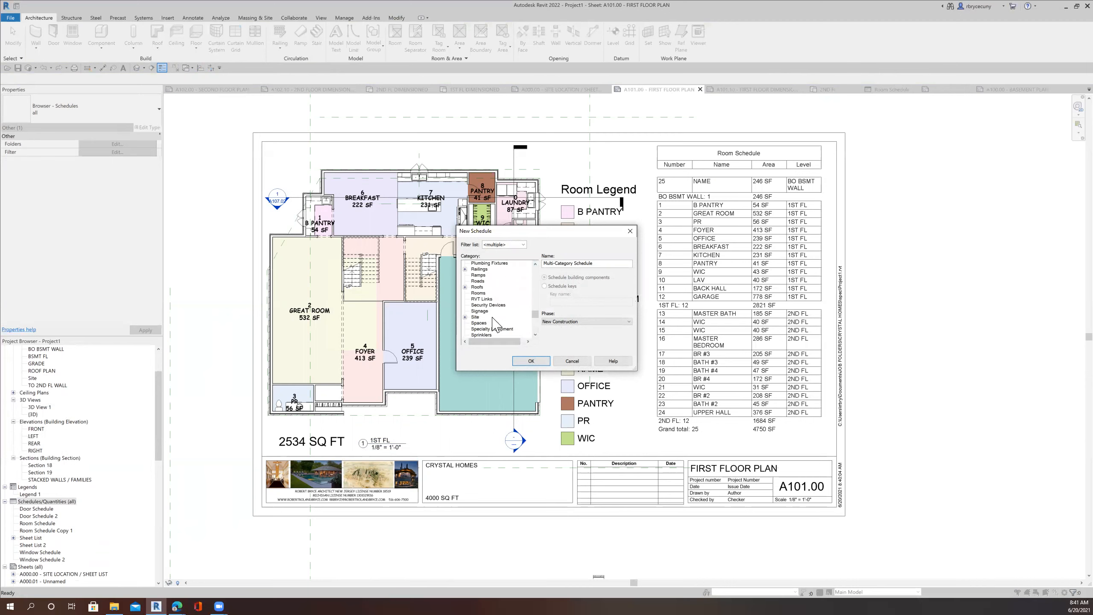
pyautogui.click(478, 293)
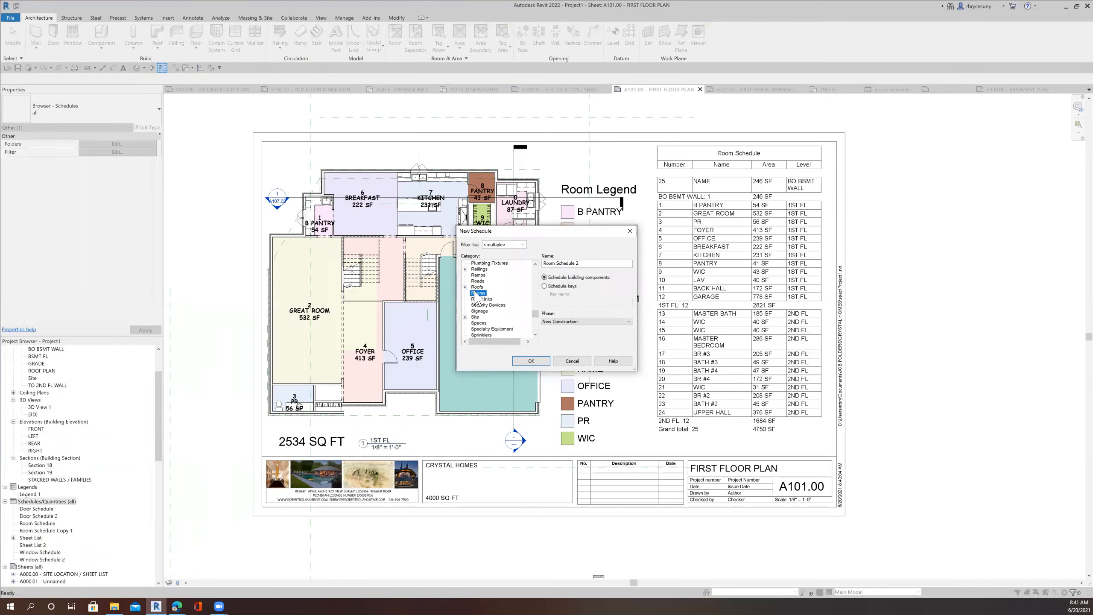
pyautogui.click(528, 361)
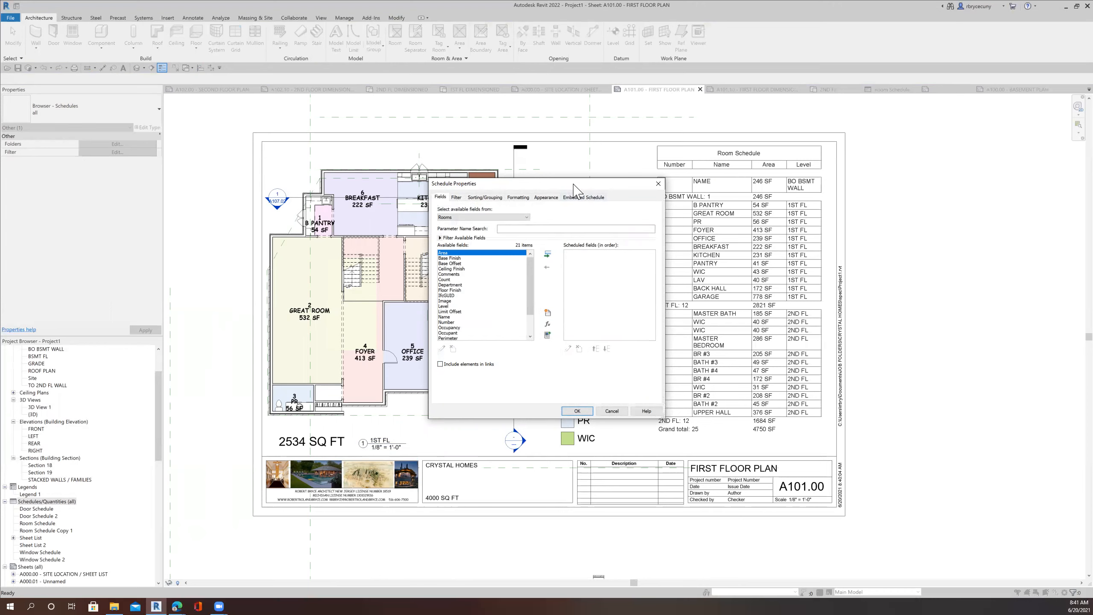
# Step: Add the Number and Name fields to the new room schedule
pyautogui.moveTo(577, 185); pyautogui.dragTo(488, 171)
pyautogui.scroll(-2, 374, 317)
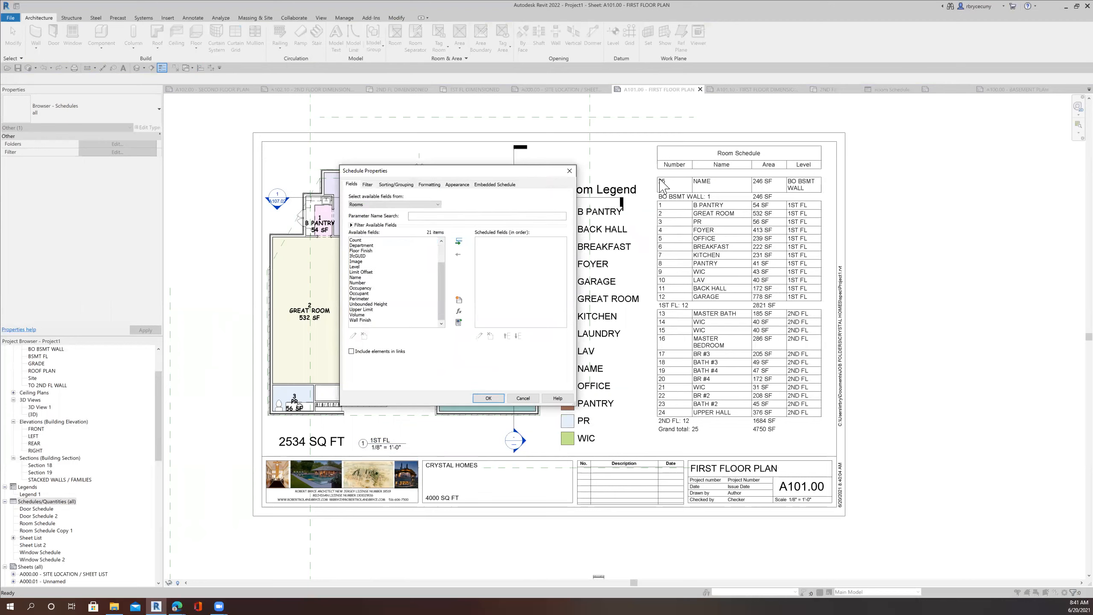
pyautogui.scroll(1, 361, 314)
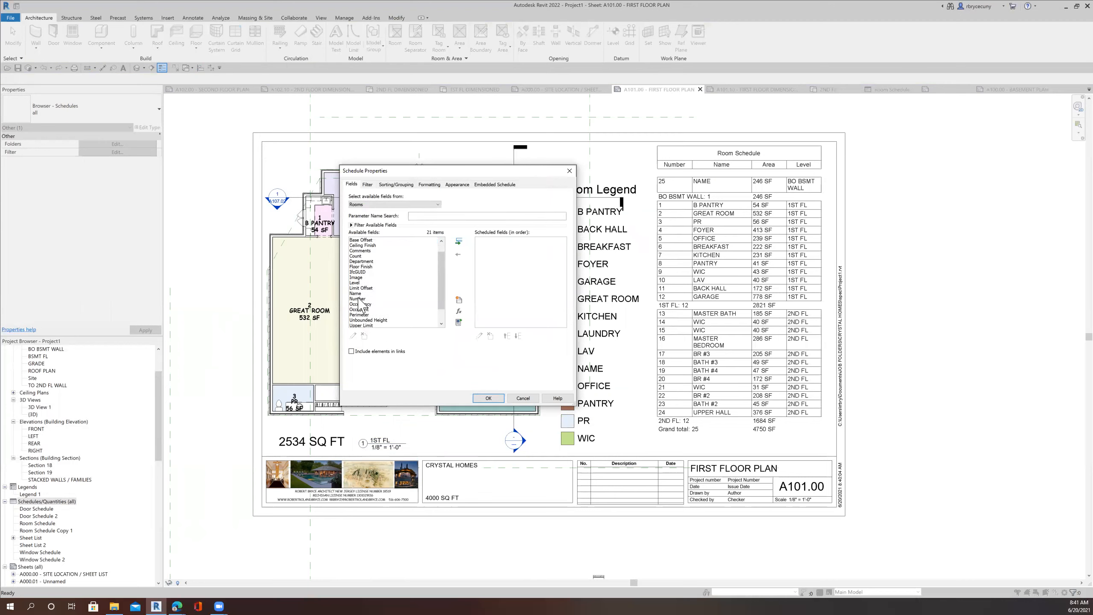
pyautogui.click(358, 299)
pyautogui.click(459, 241)
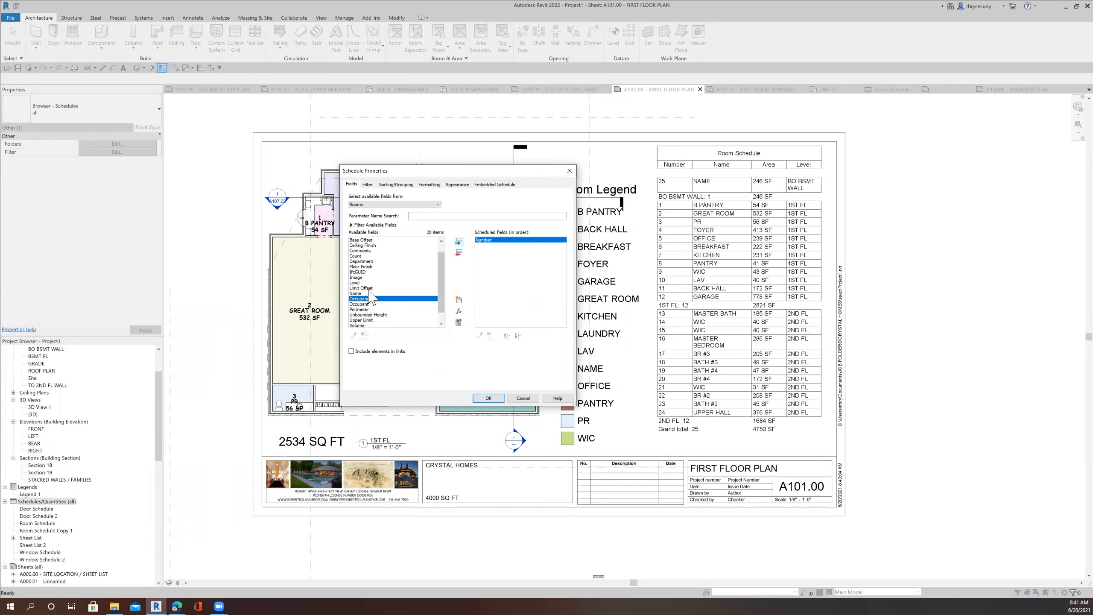
pyautogui.click(361, 293)
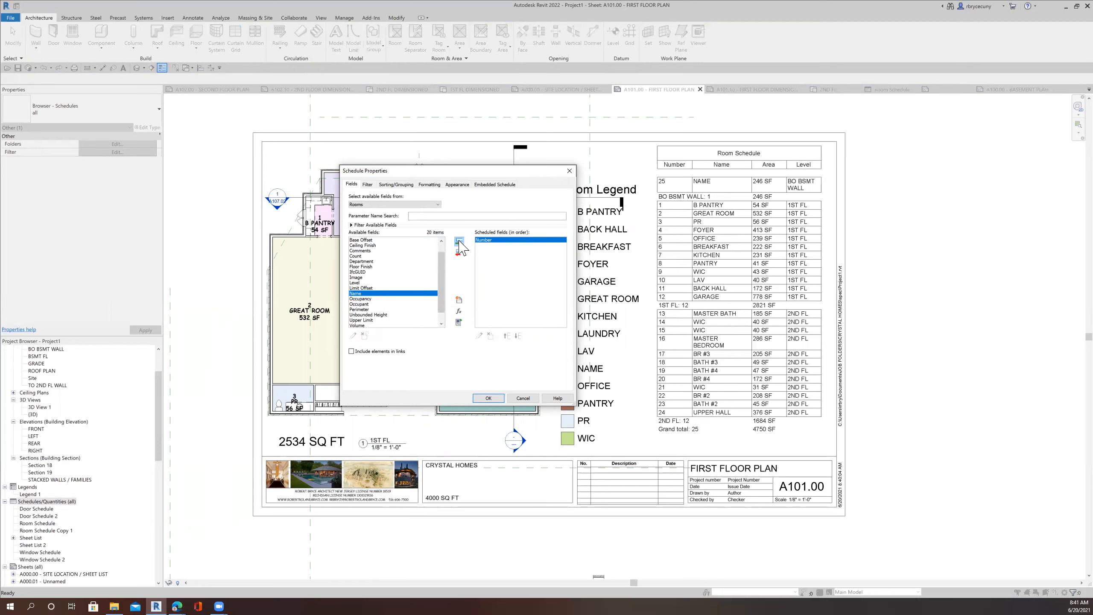
pyautogui.click(459, 241)
# Step: Add the Perimeter, Level and Area fields after Name and create the room schedule
pyautogui.click(364, 304)
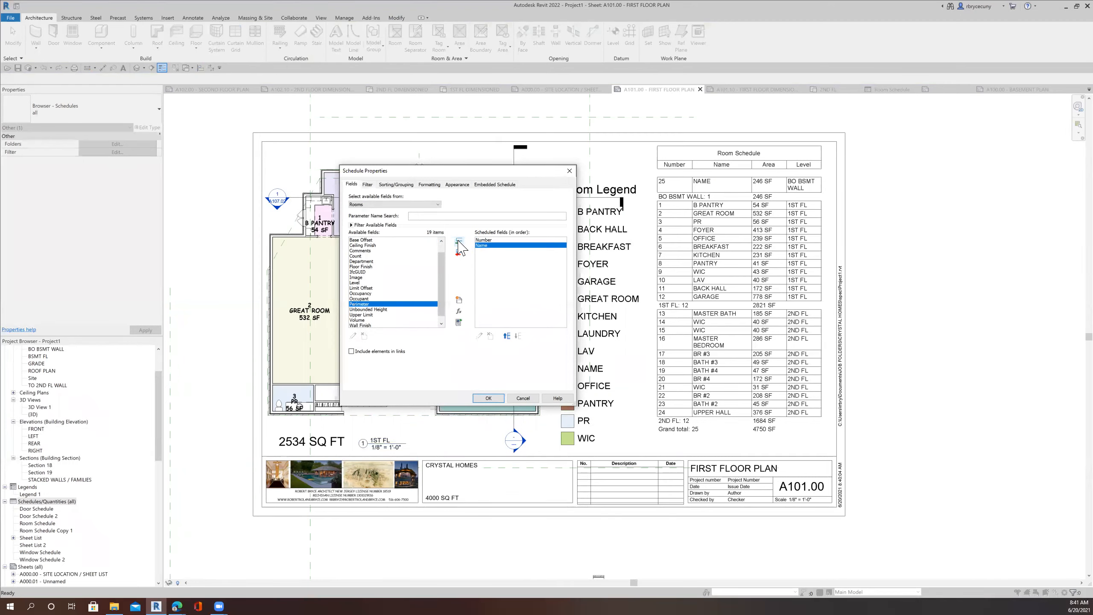
pyautogui.click(458, 242)
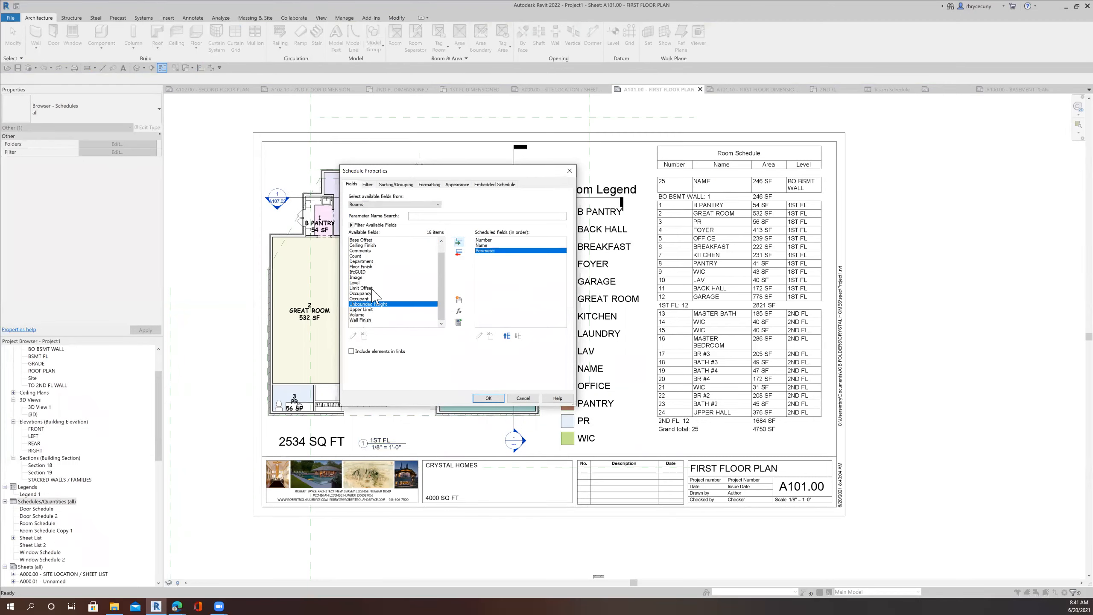
pyautogui.click(360, 283)
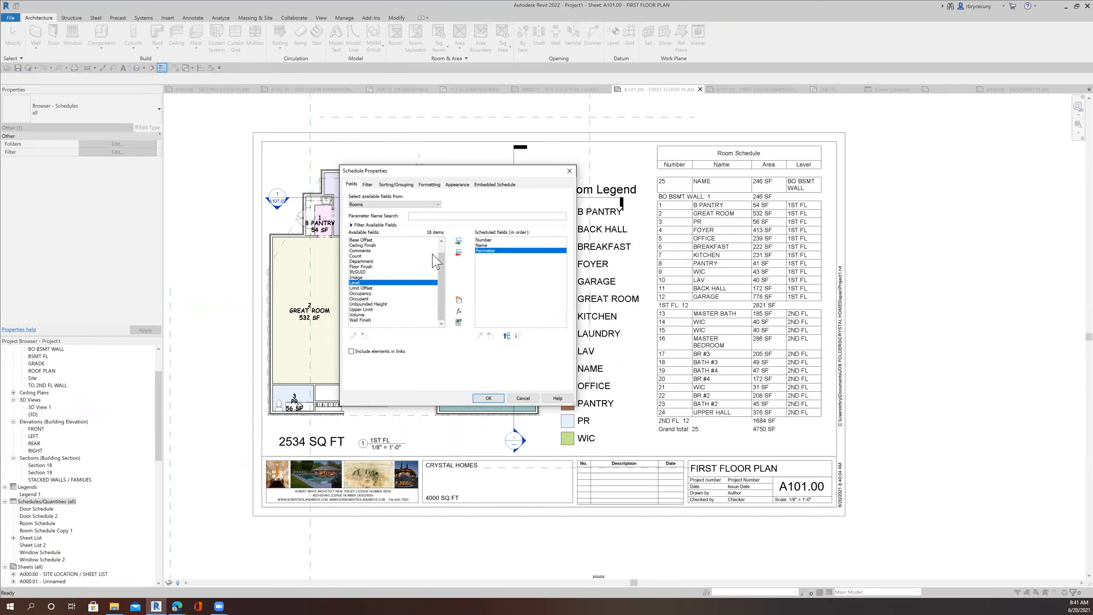
pyautogui.click(459, 242)
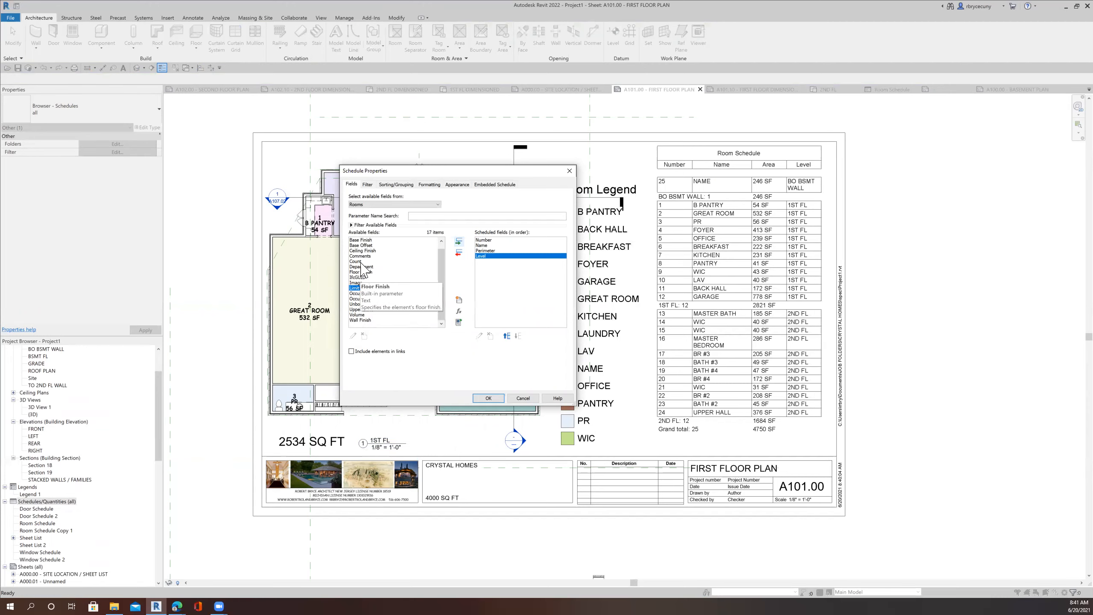
pyautogui.scroll(1, 364, 265)
pyautogui.click(358, 240)
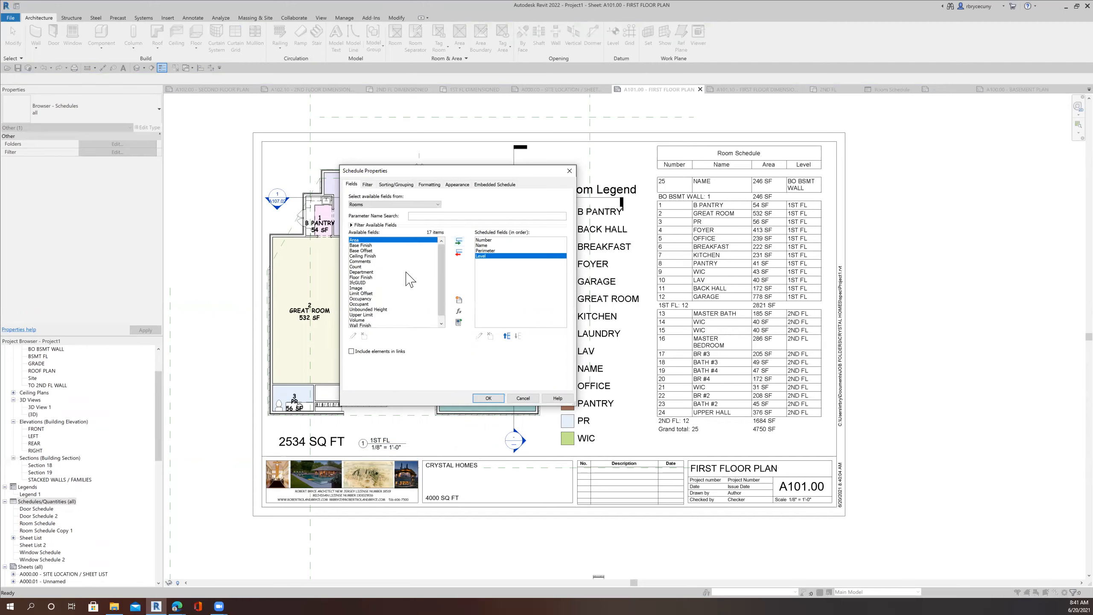
pyautogui.click(458, 242)
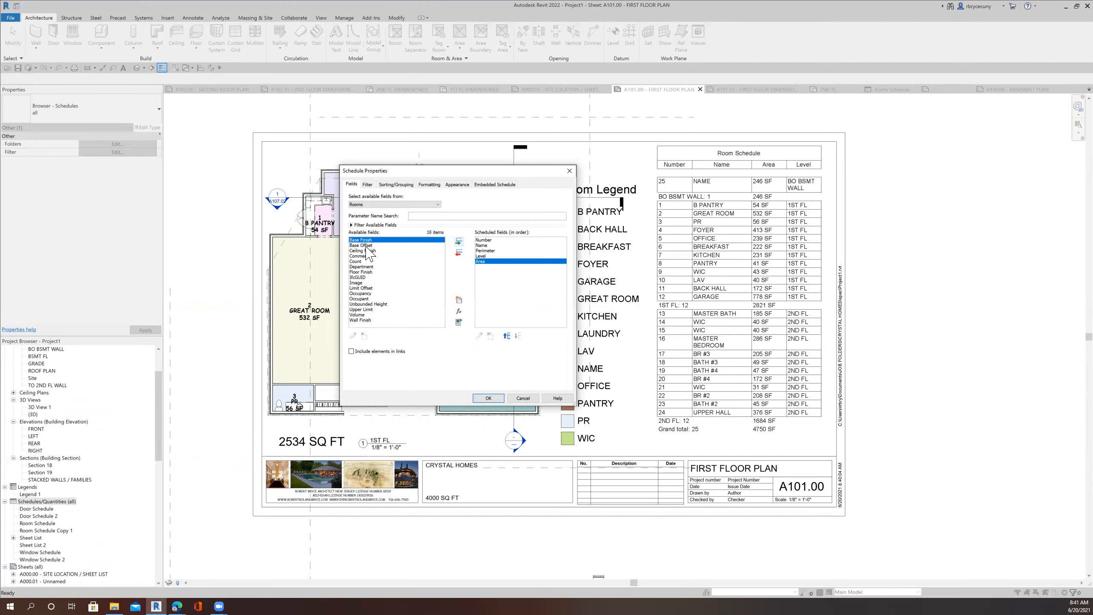
pyautogui.click(489, 398)
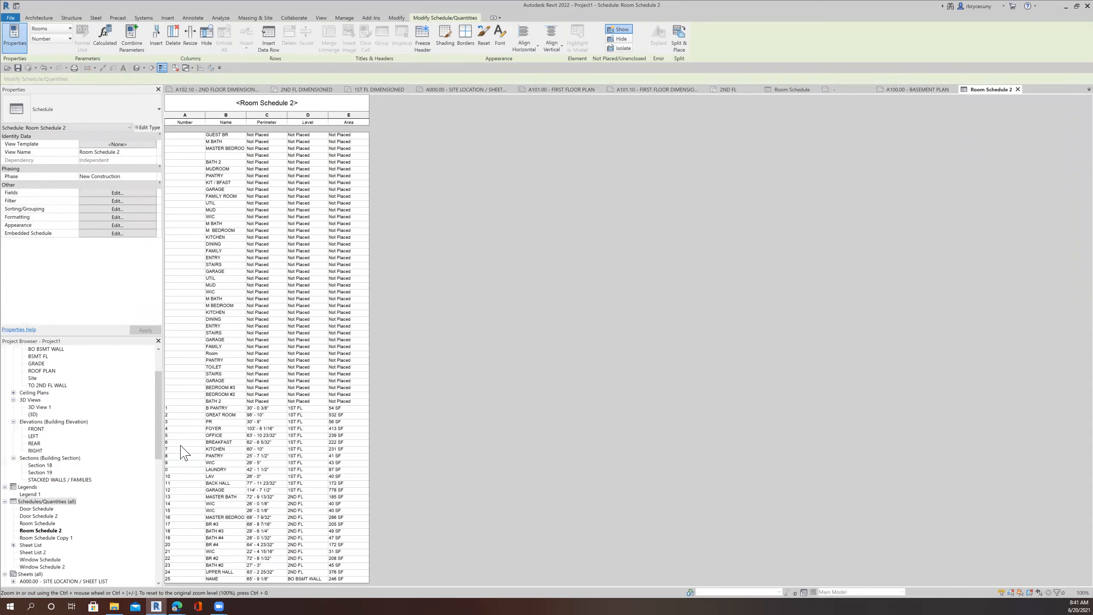
pyautogui.click(187, 135)
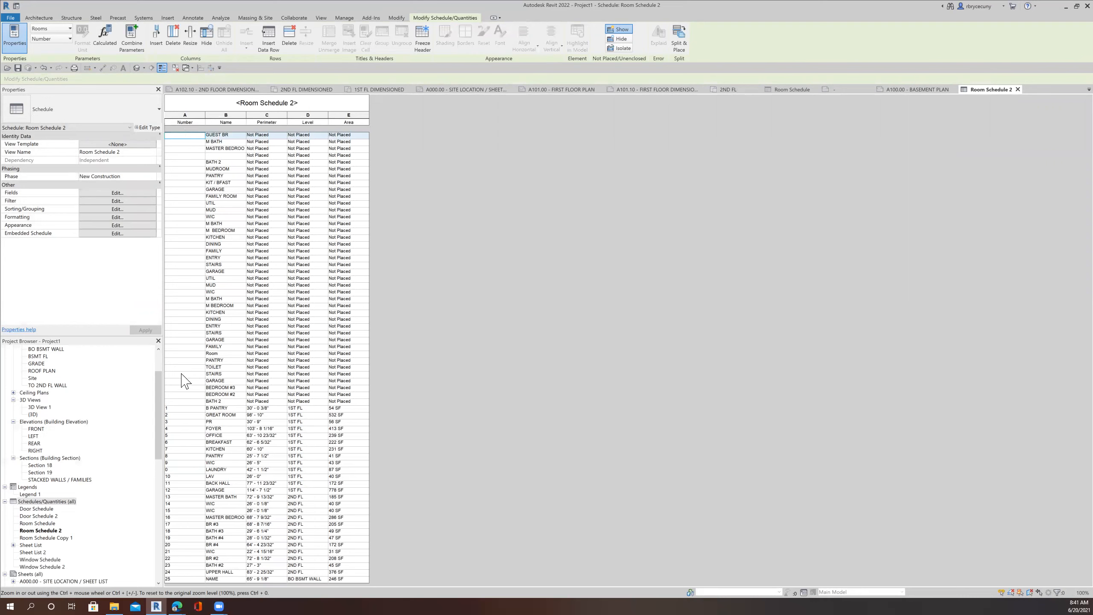
pyautogui.keyDown('shift'); pyautogui.click(178, 404); pyautogui.keyUp('shift')
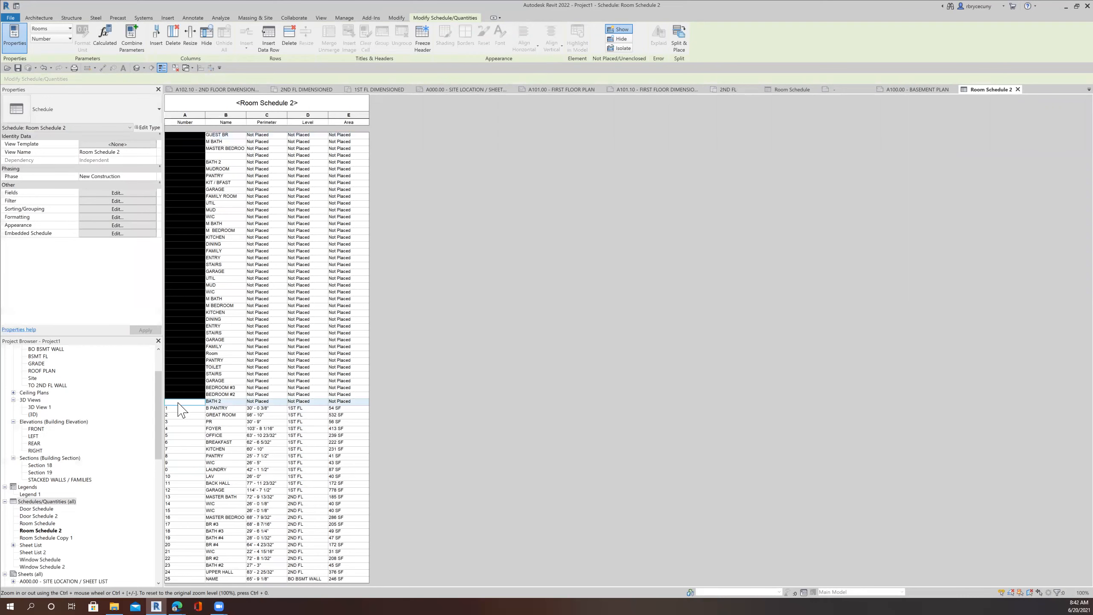
pyautogui.keyDown('ctrl'); pyautogui.click(196, 353); pyautogui.keyUp('ctrl')
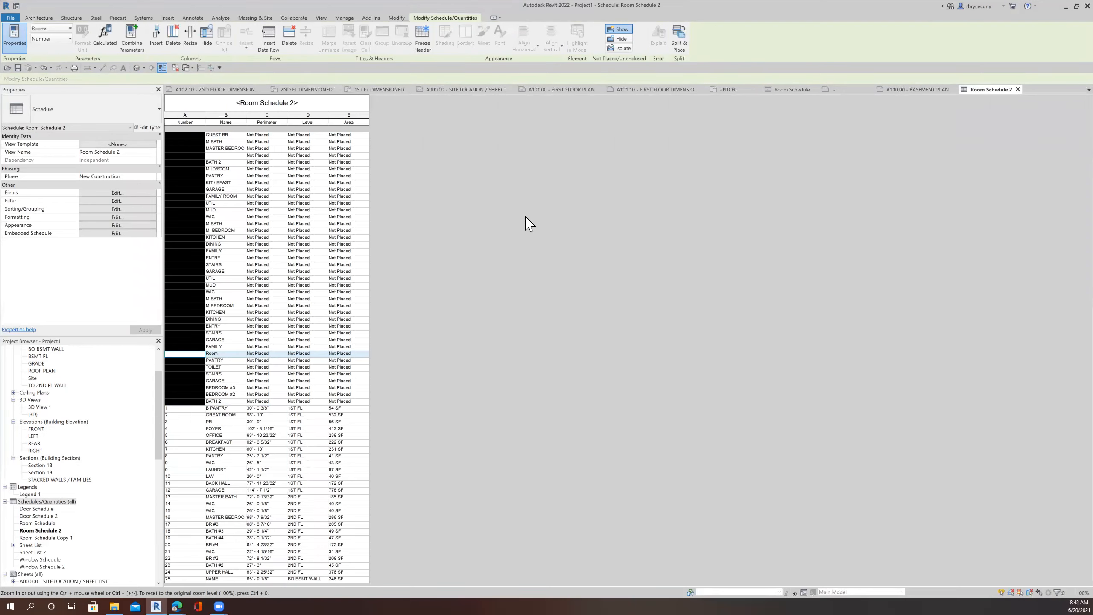
pyautogui.click(174, 333)
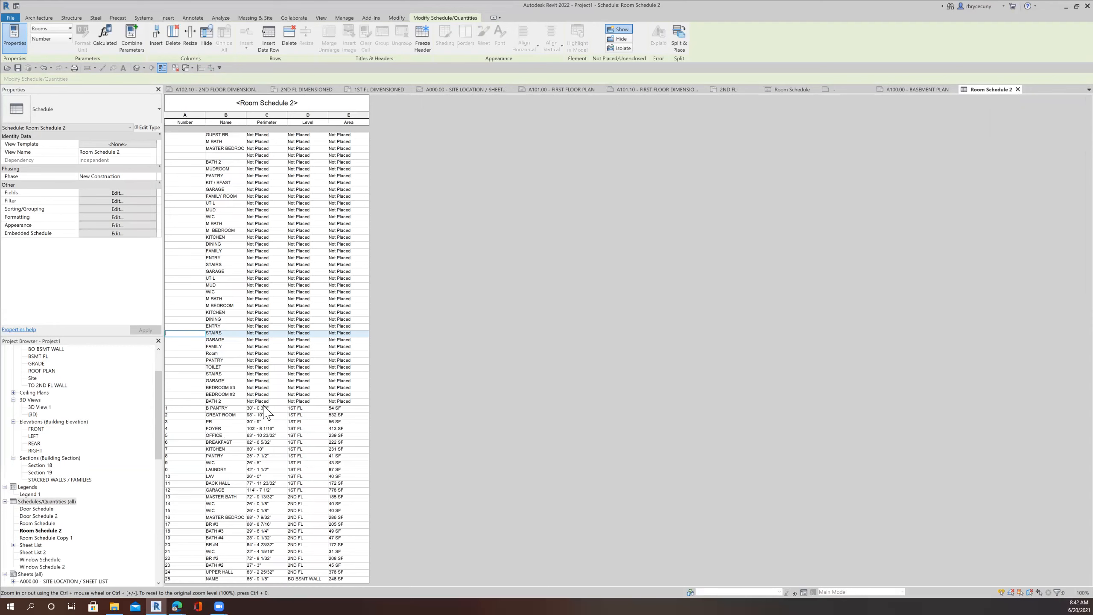
# Step: Delete all Not Placed room rows, from GUEST BR through the last BATH 2, from the schedule and the project
pyautogui.click(185, 135)
pyautogui.moveTo(198, 140); pyautogui.dragTo(385, 403)
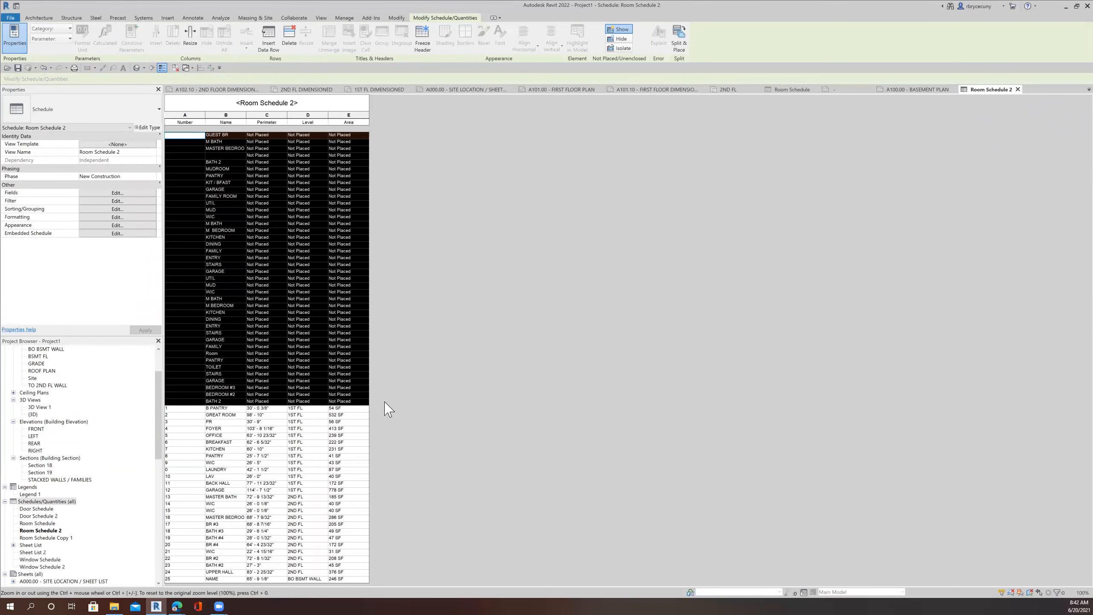
pyautogui.rightClick(318, 335)
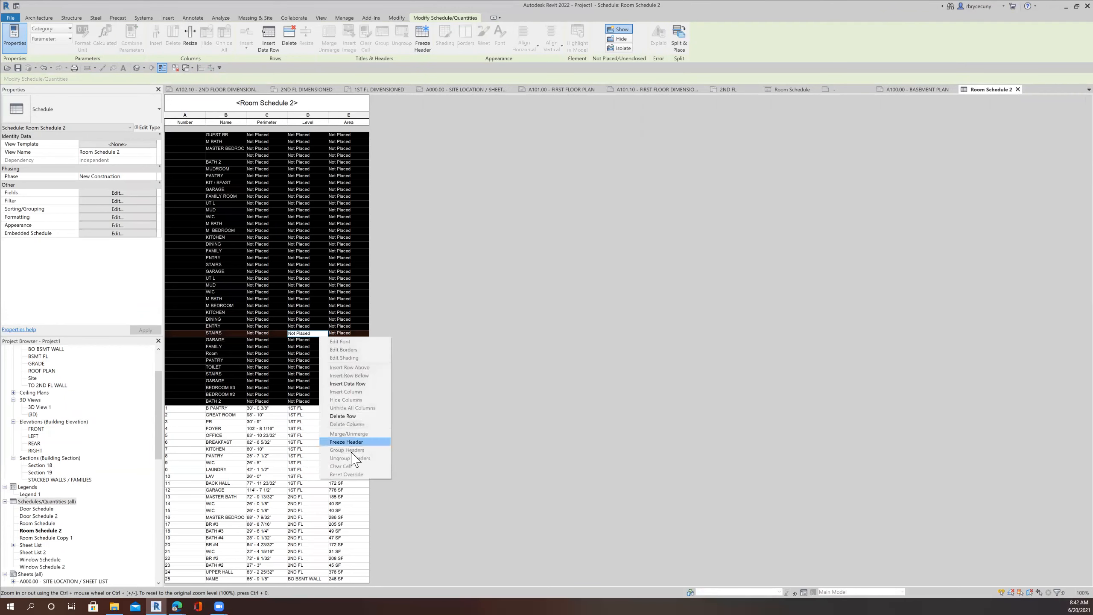
pyautogui.click(352, 416)
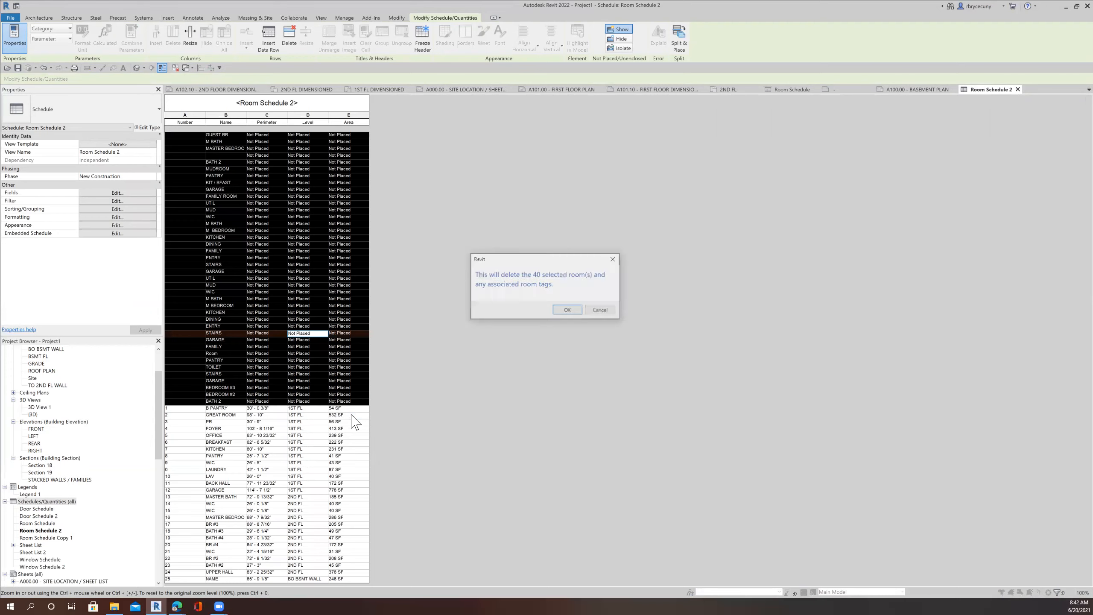
pyautogui.click(568, 309)
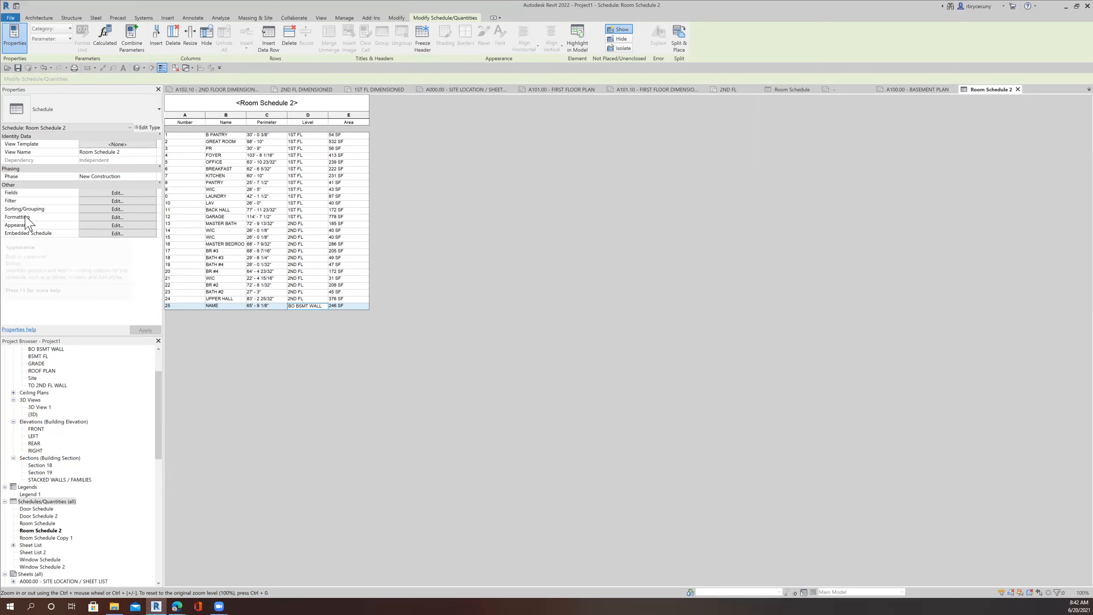
# Step: Sort the room schedule by Level with a title, count and totals footer and a blank line, then by Number
pyautogui.click(103, 210)
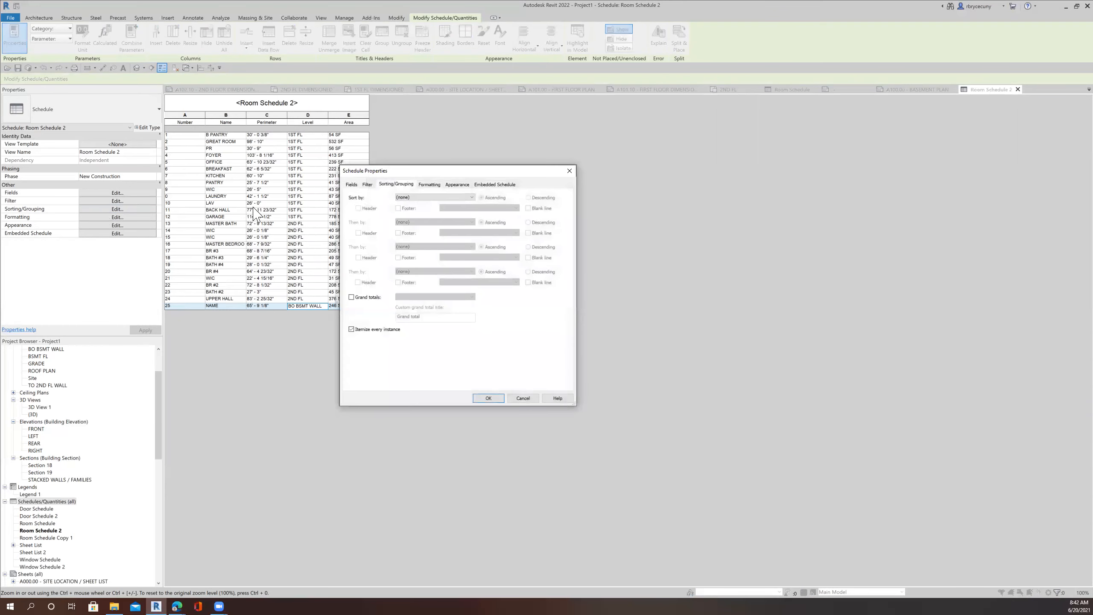
pyautogui.click(409, 199)
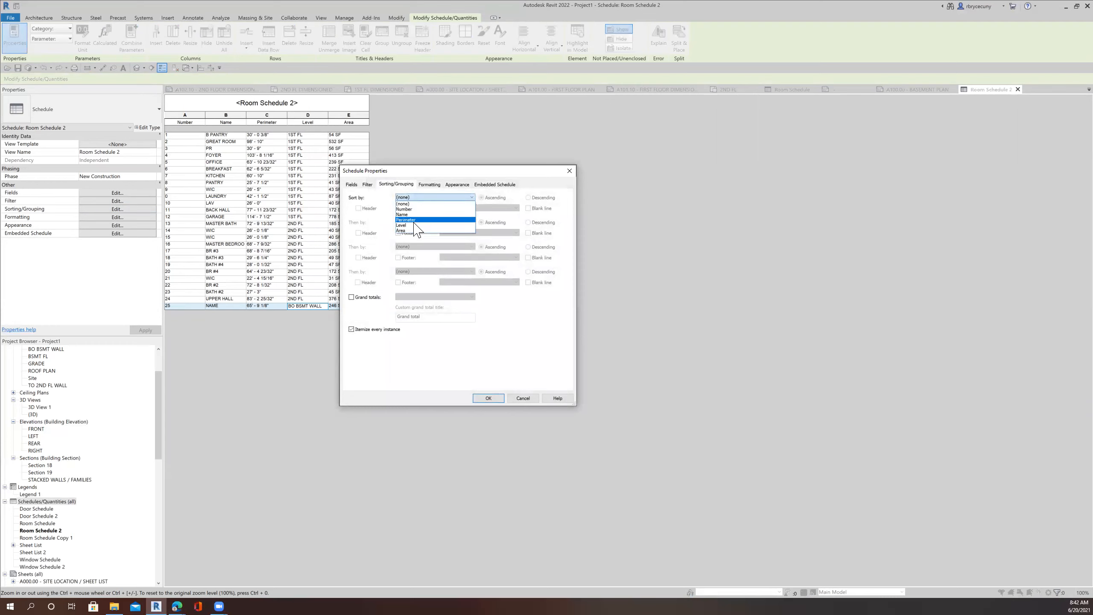
pyautogui.click(414, 225)
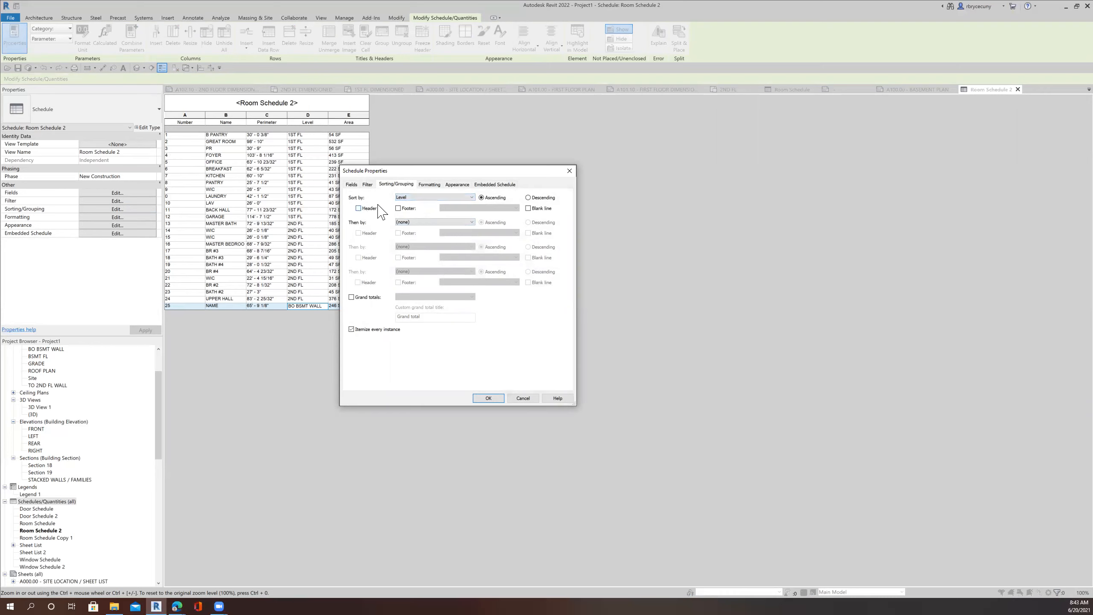
pyautogui.click(399, 208)
pyautogui.click(529, 209)
pyautogui.click(407, 221)
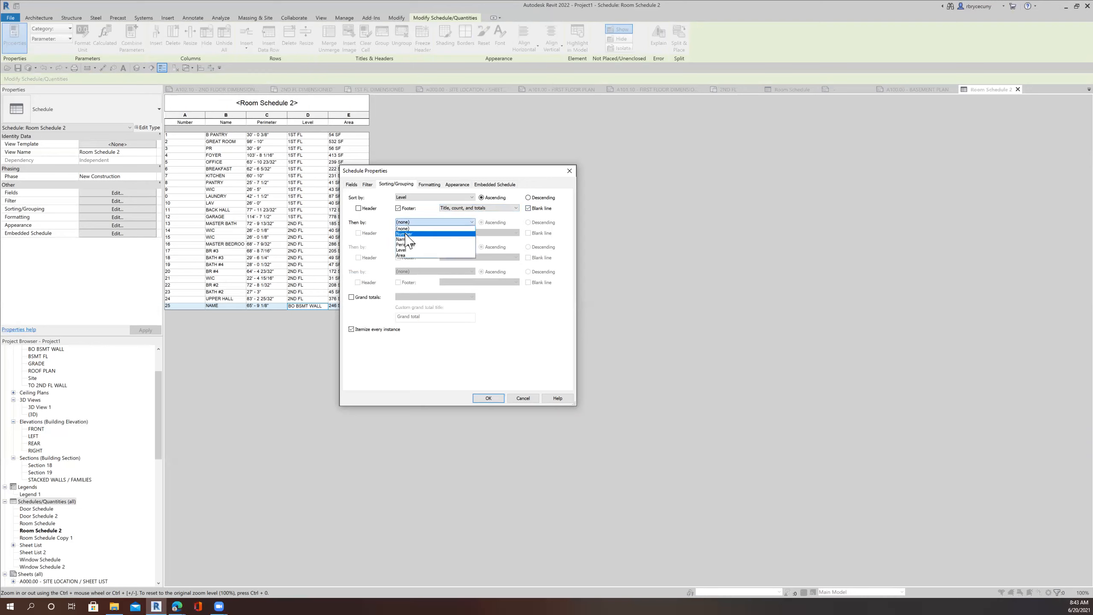
pyautogui.click(406, 234)
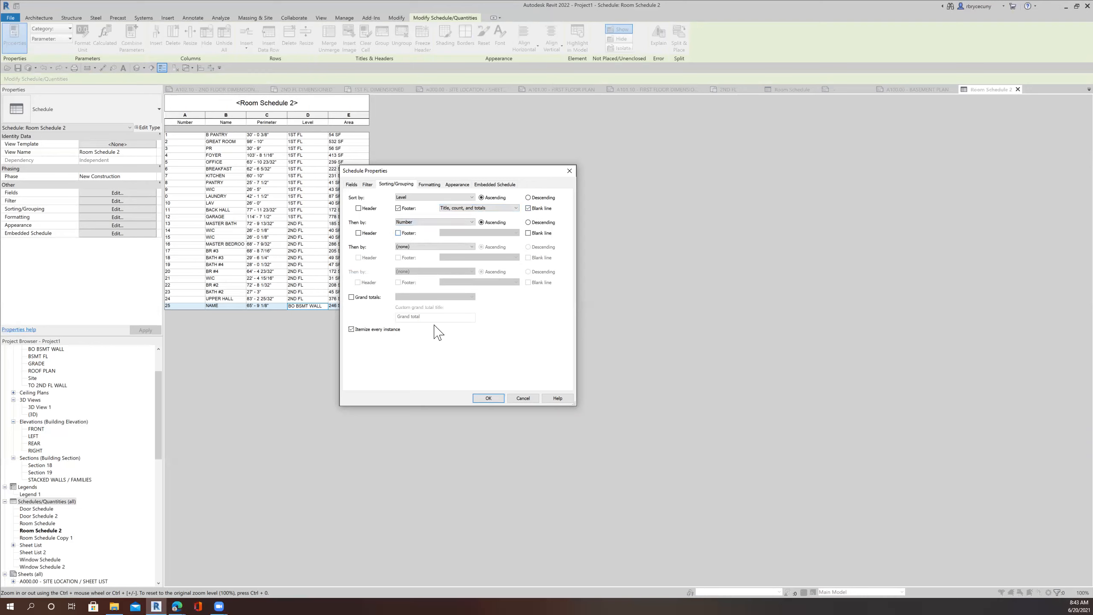
pyautogui.click(488, 398)
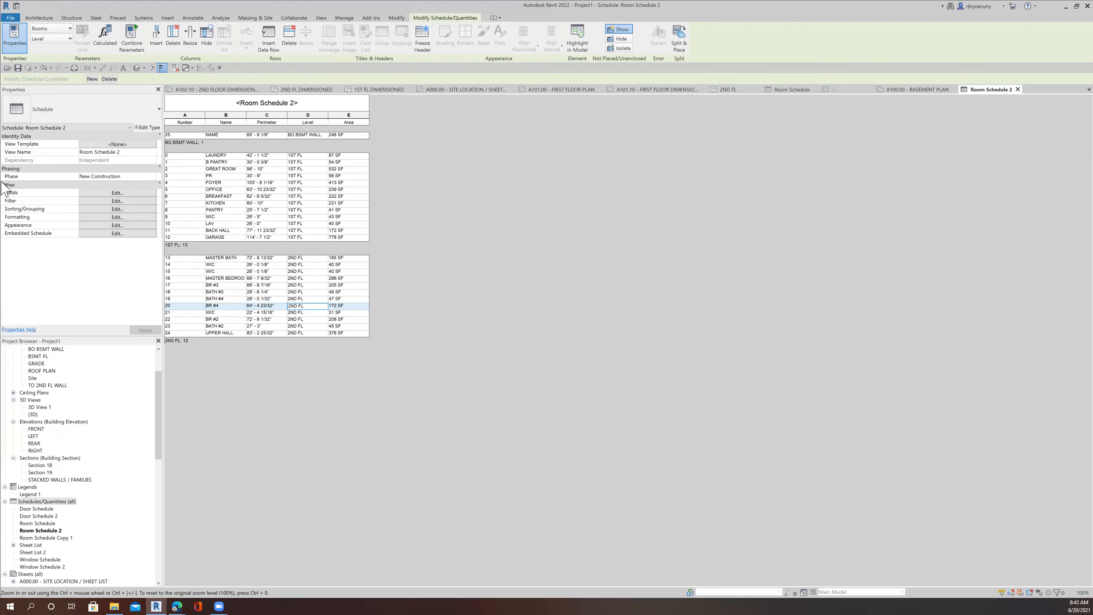
# Step: Reorder the room schedule's fields to Number, Name, Area, Level, Perimeter
pyautogui.click(87, 193)
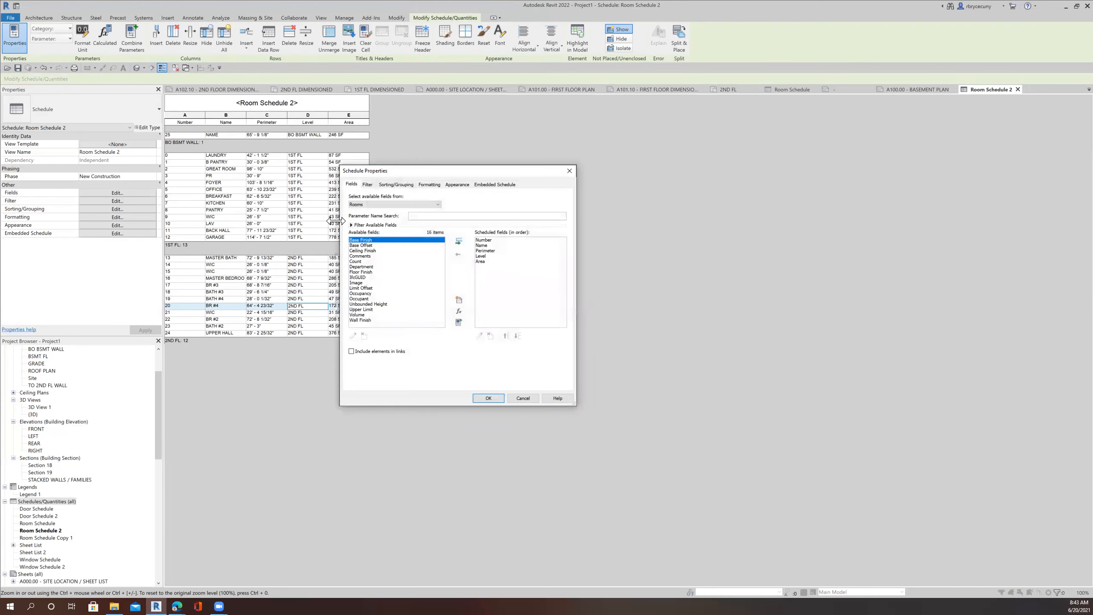
pyautogui.moveTo(457, 171); pyautogui.dragTo(545, 165)
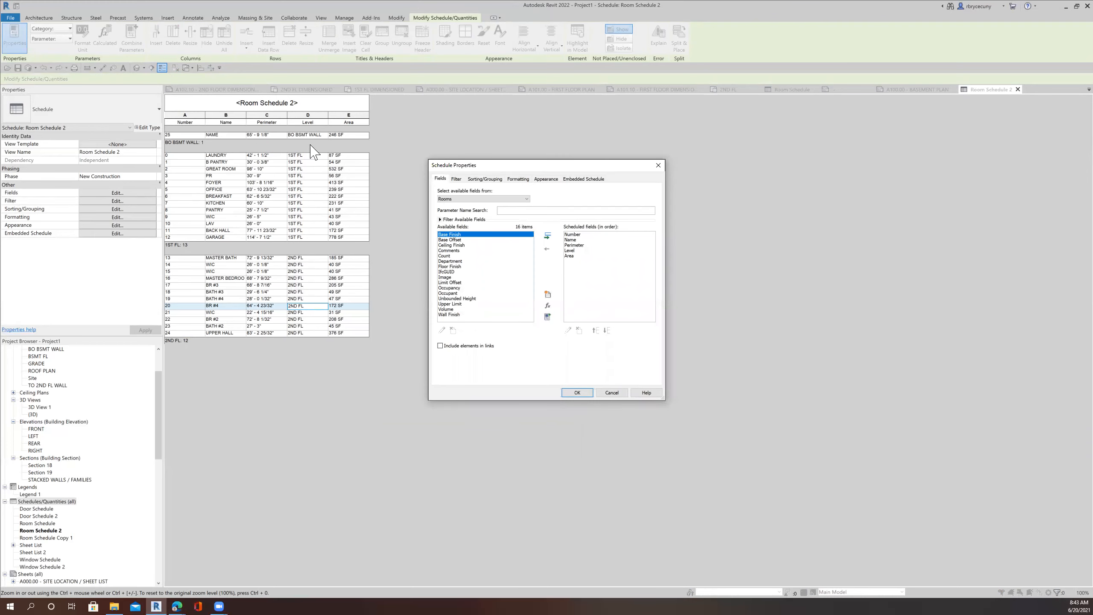
pyautogui.click(570, 257)
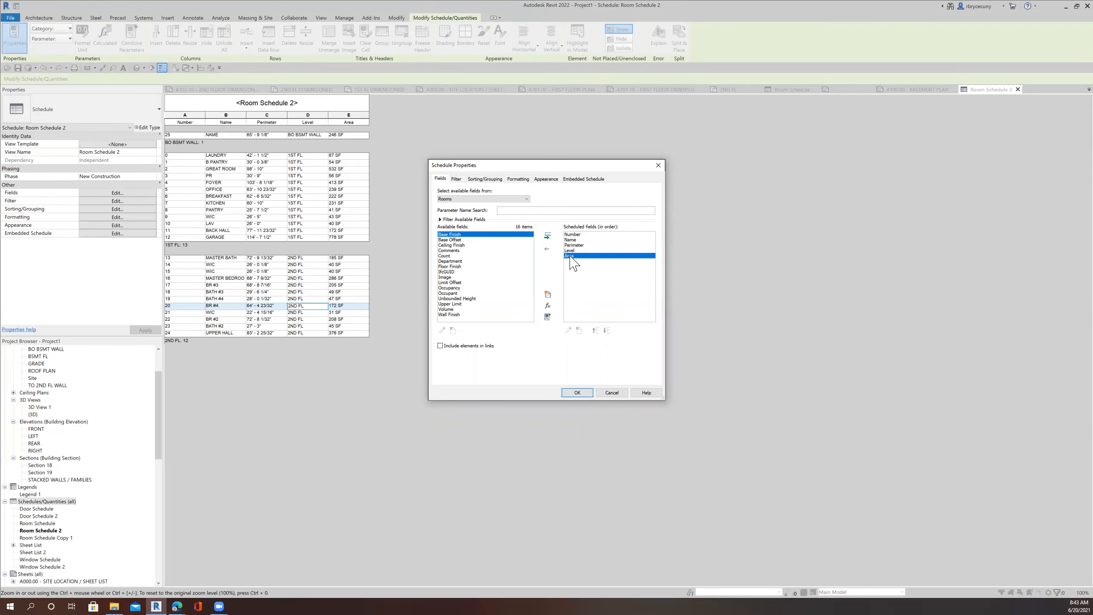
pyautogui.click(595, 330)
pyautogui.click(596, 330)
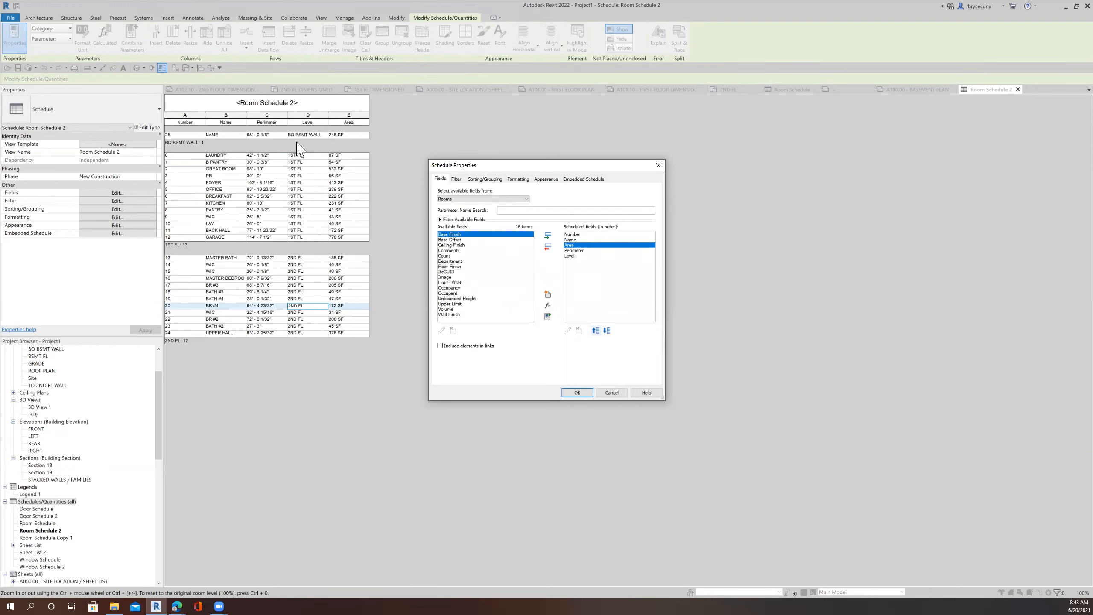
pyautogui.click(571, 256)
pyautogui.click(597, 330)
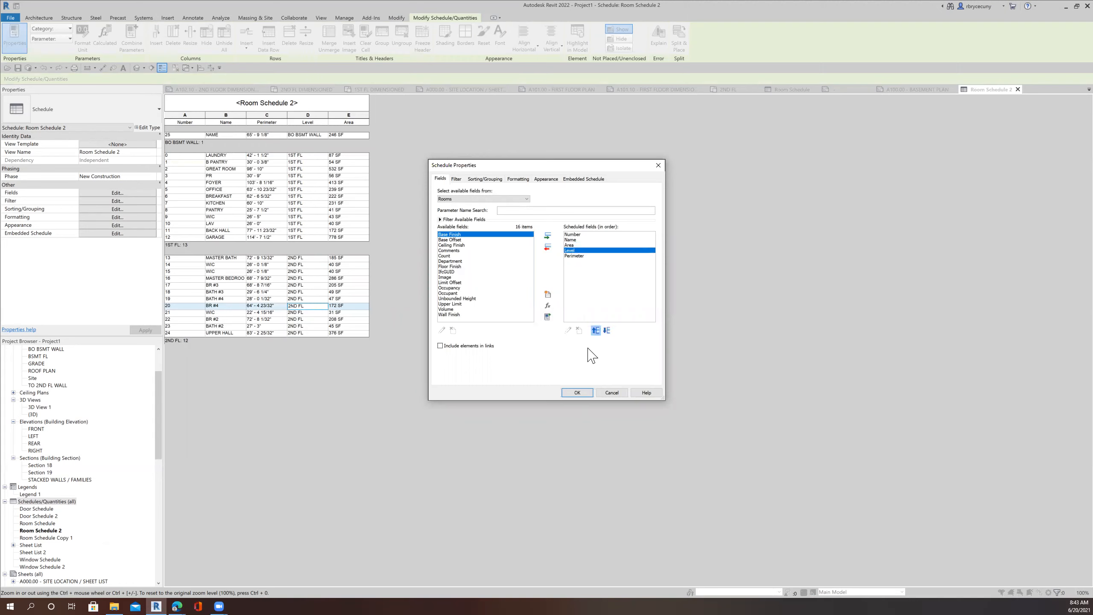
pyautogui.click(577, 393)
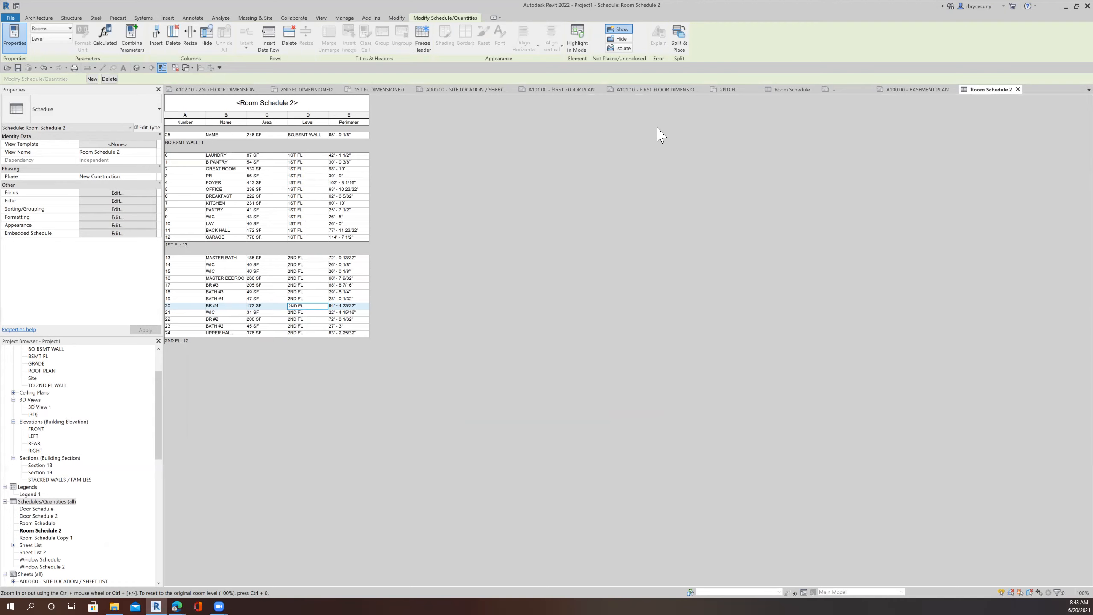
# Step: Open the A101.00 First Floor Plan sheet and examine its color-filled rooms, room legend and room schedule
pyautogui.click(671, 90)
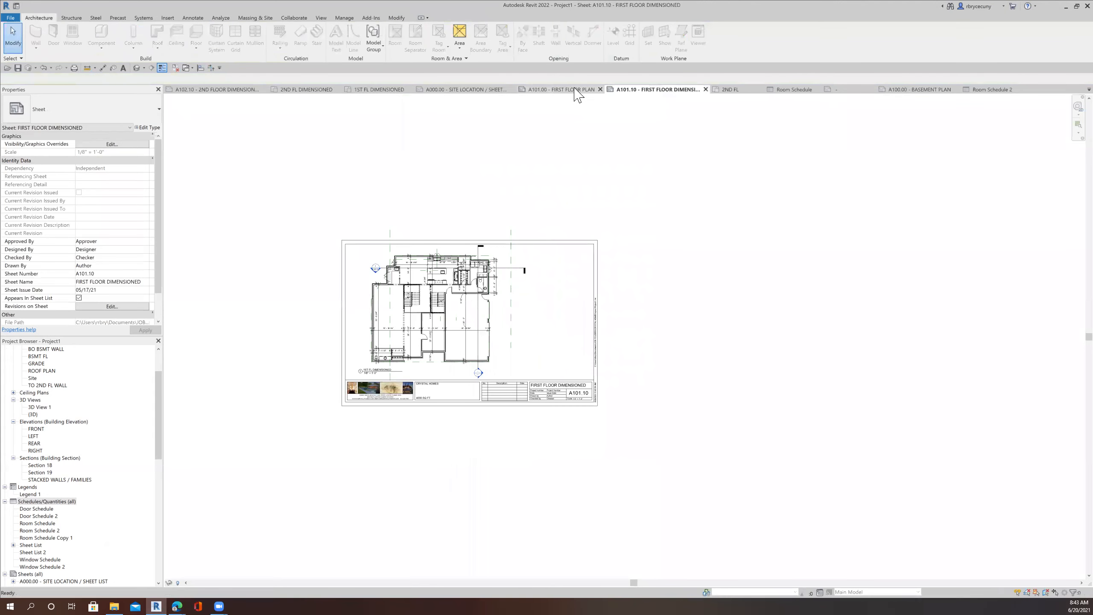
pyautogui.click(578, 90)
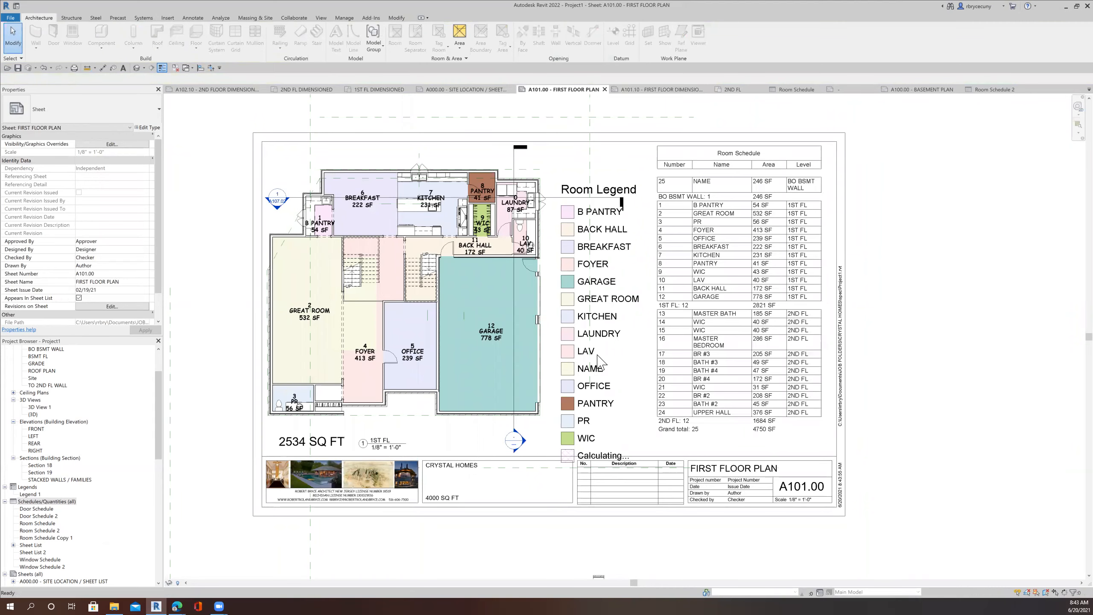
pyautogui.scroll(-2, 538, 325)
pyautogui.scroll(1, 480, 293)
pyautogui.scroll(1, 479, 293)
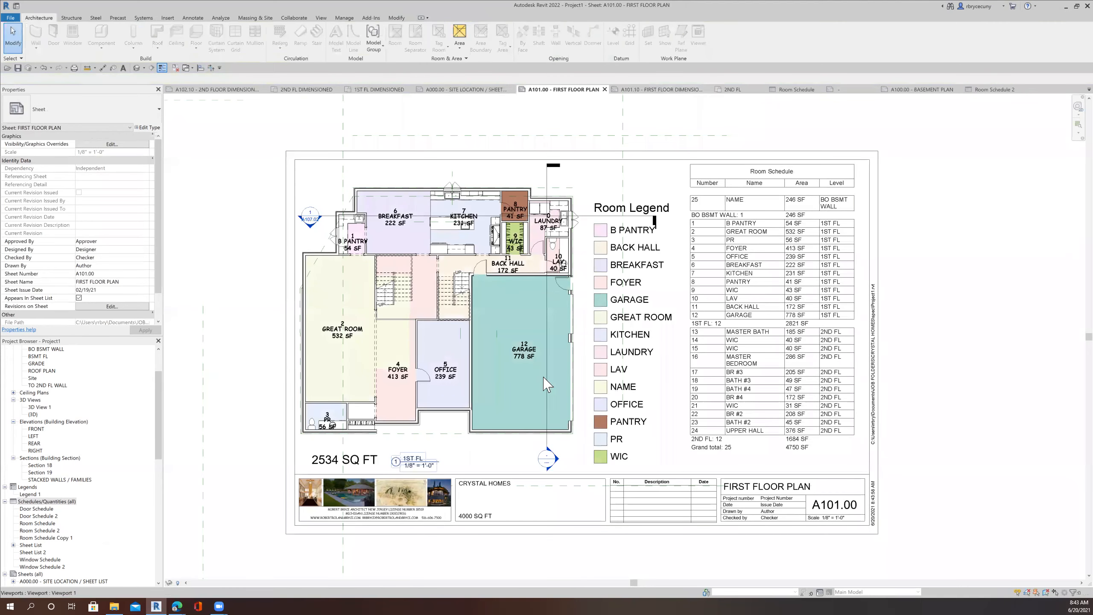
pyautogui.scroll(2, 444, 353)
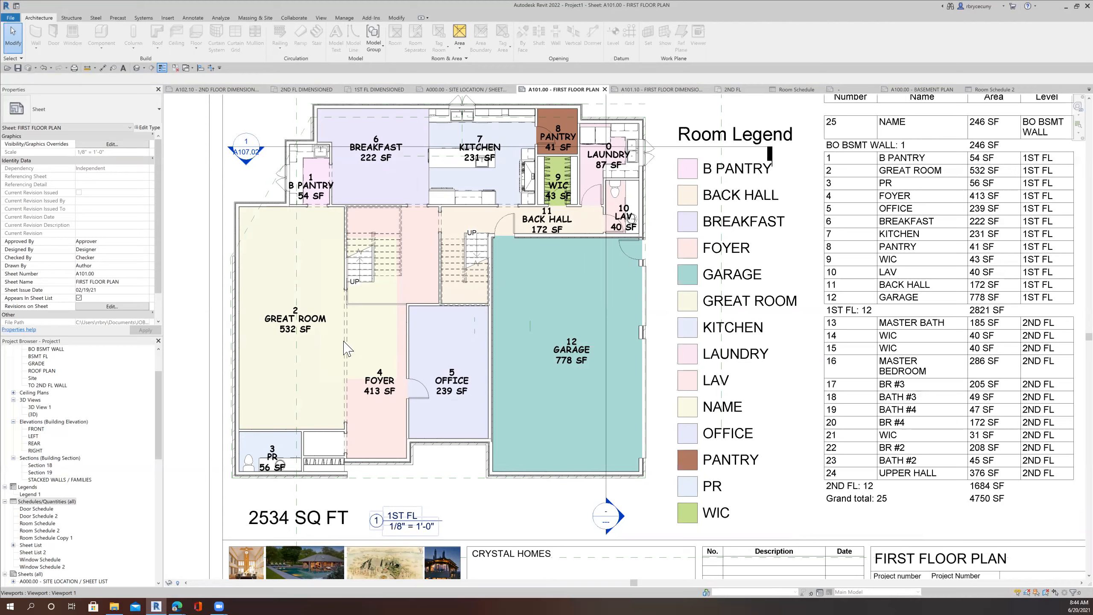
pyautogui.scroll(-3, 372, 353)
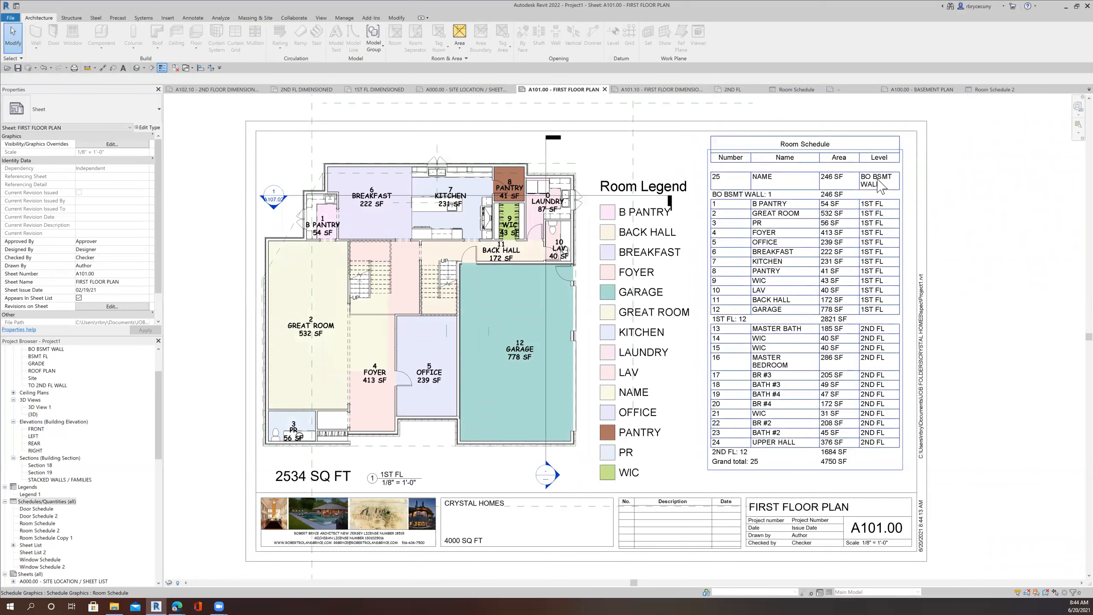
# Step: Resize the sheet's room schedule columns, widening Level to fit BO BSMT WALL and Name to fit MASTER BEDROOM on one line, and widening Number
pyautogui.click(907, 152)
pyautogui.moveTo(900, 151); pyautogui.dragTo(910, 150)
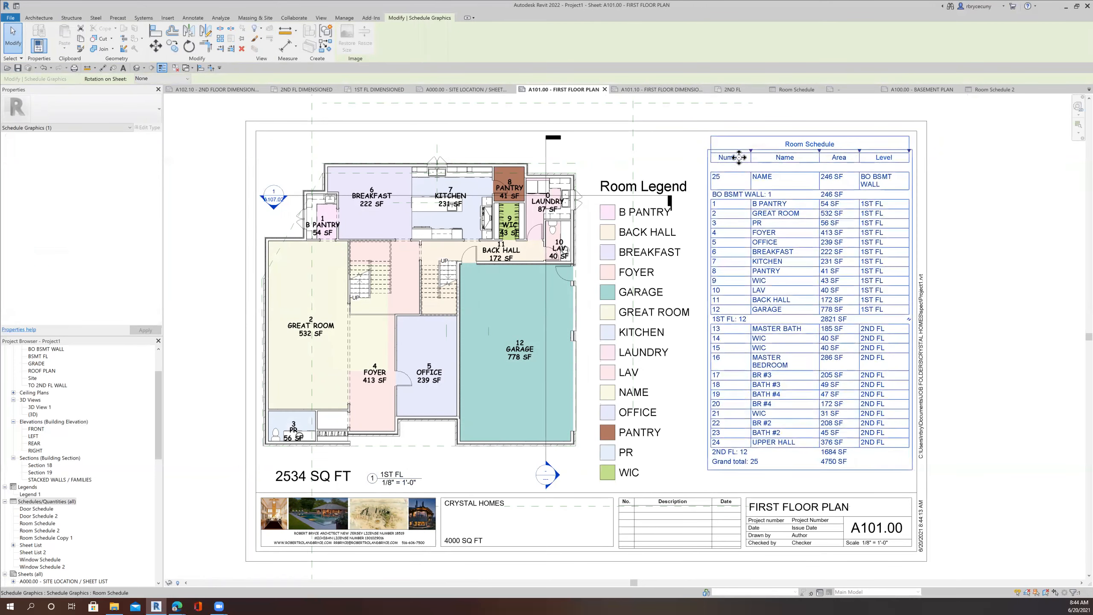
pyautogui.moveTo(752, 152); pyautogui.dragTo(737, 151)
pyautogui.moveTo(897, 151); pyautogui.dragTo(910, 151)
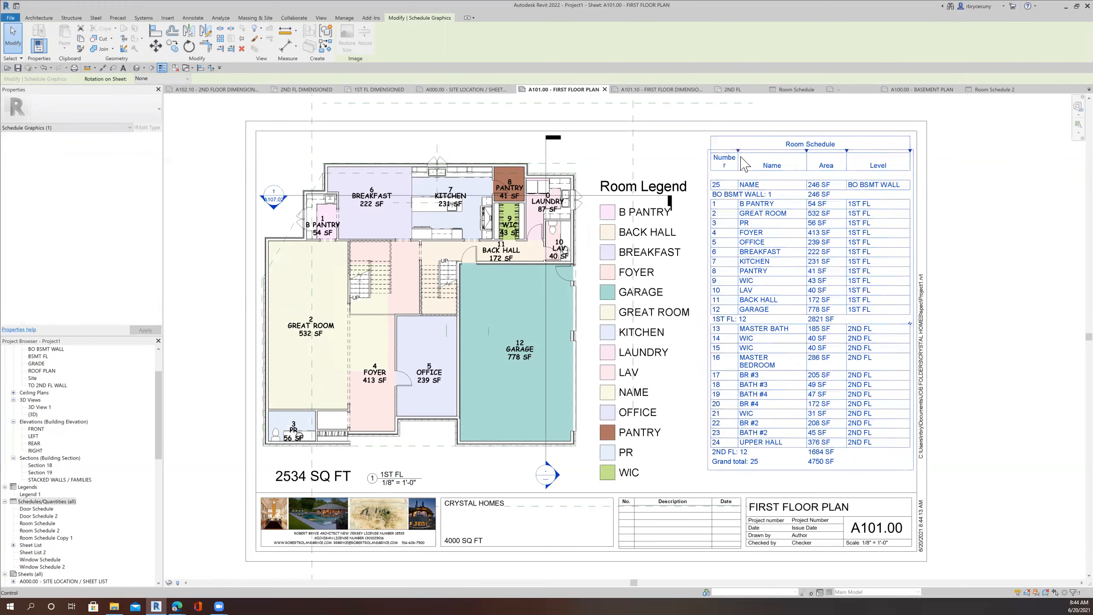
pyautogui.moveTo(724, 147); pyautogui.dragTo(723, 150)
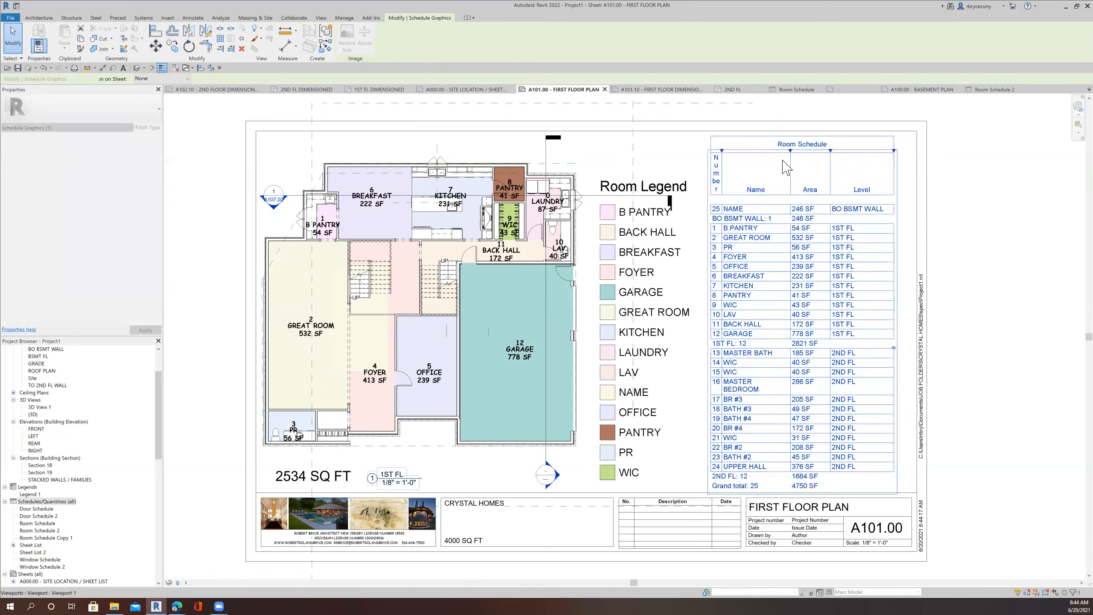
pyautogui.moveTo(790, 151); pyautogui.dragTo(816, 158)
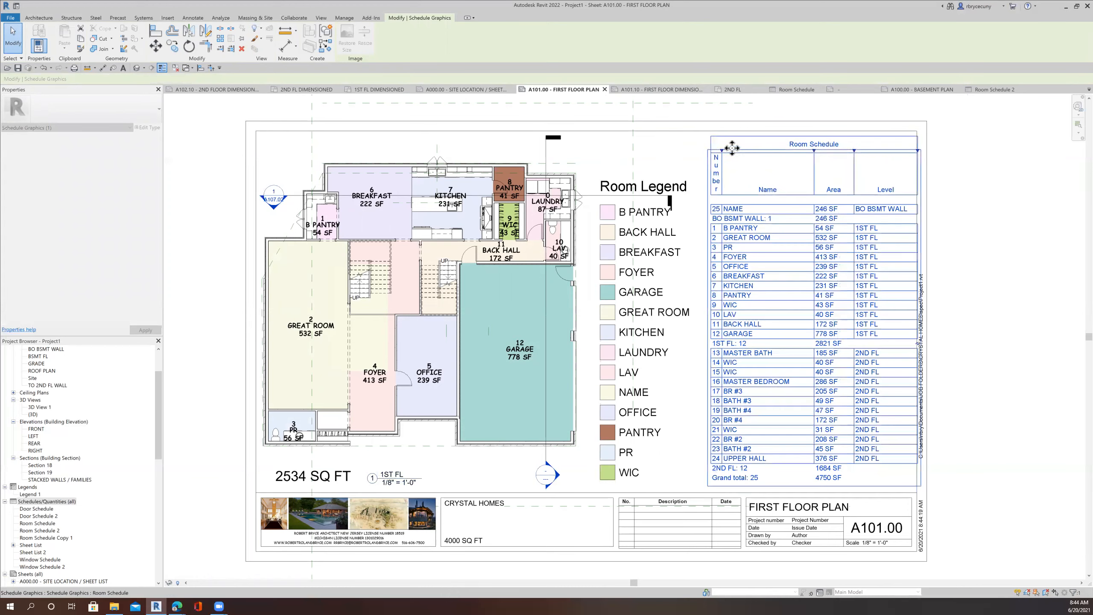
pyautogui.moveTo(724, 151); pyautogui.dragTo(760, 163)
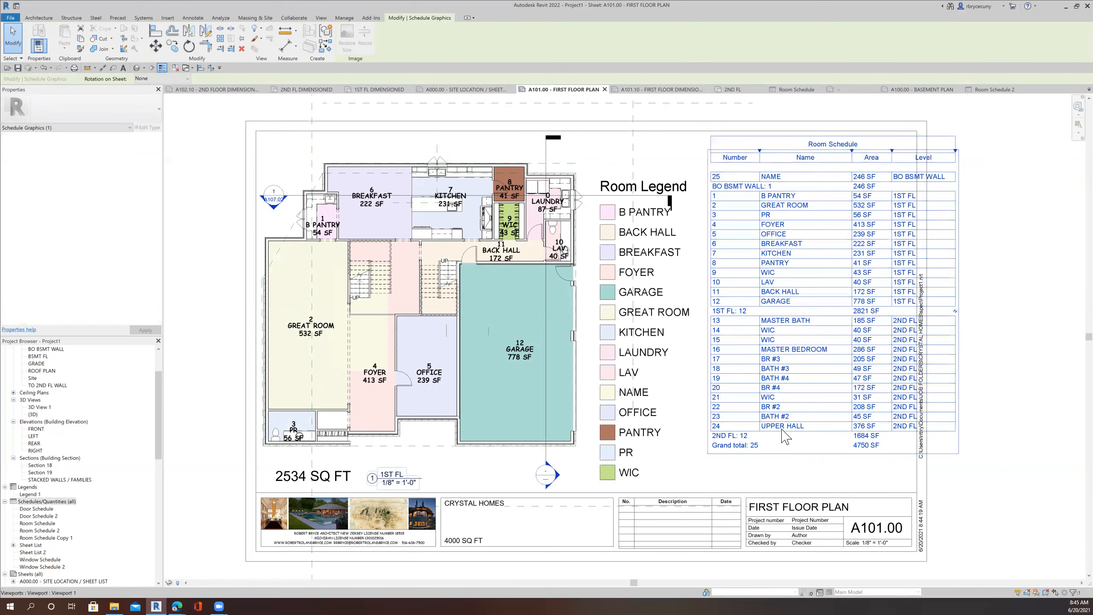
# Step: Narrow the room schedule's Level column and move the schedule inside the sheet border, beside the room legend
pyautogui.moveTo(799, 145); pyautogui.dragTo(754, 150)
pyautogui.moveTo(911, 156); pyautogui.dragTo(821, 159)
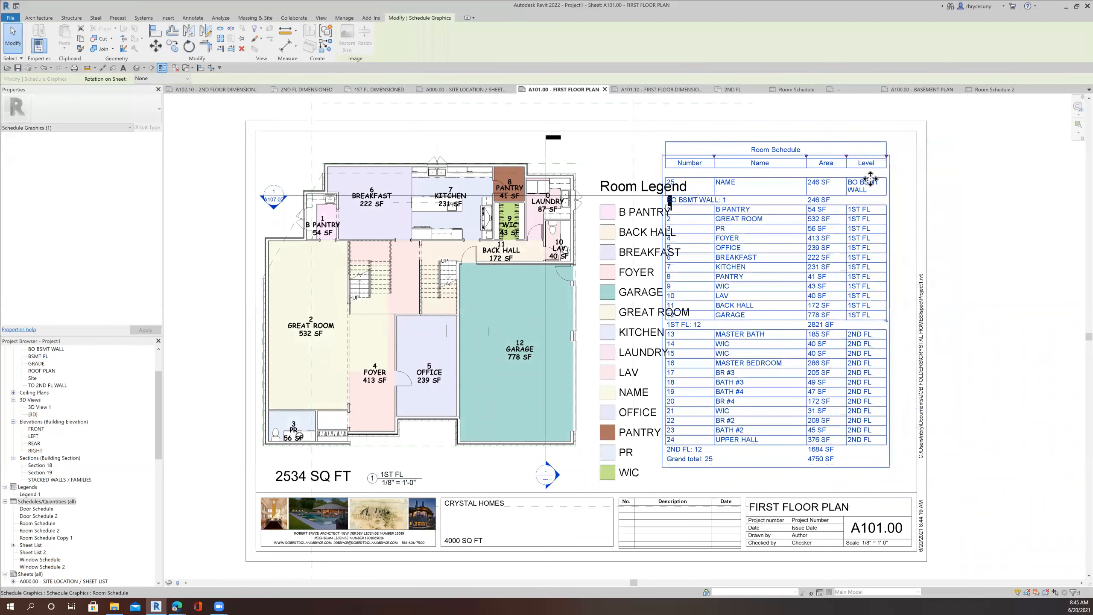
pyautogui.moveTo(897, 156)
pyautogui.mouseDown()
pyautogui.moveTo(898, 176)
pyautogui.moveTo(872, 153)
pyautogui.moveTo(885, 148)
pyautogui.mouseUp()
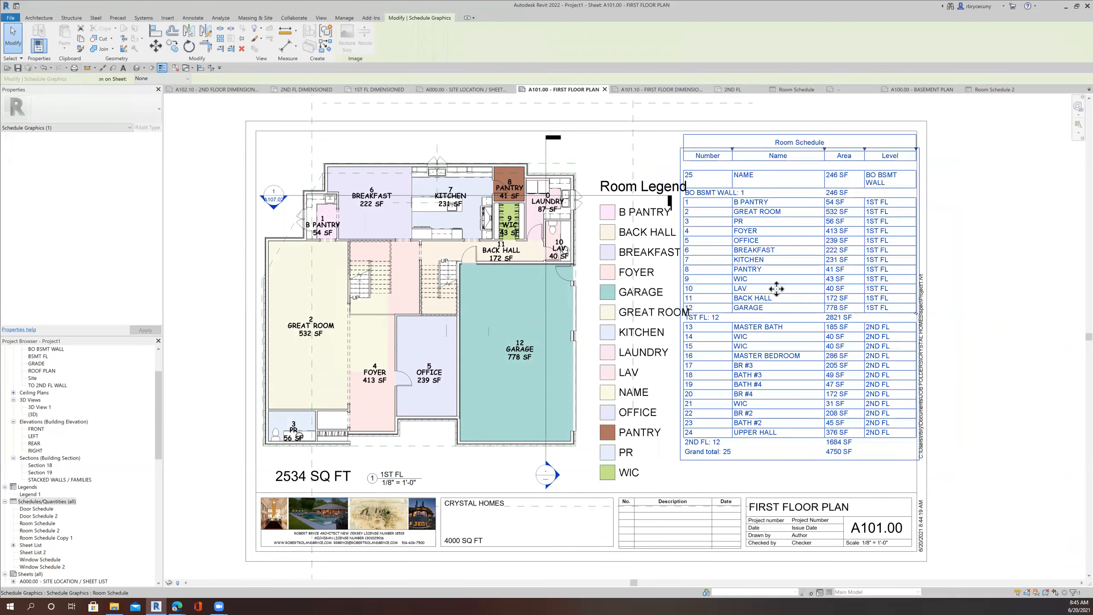